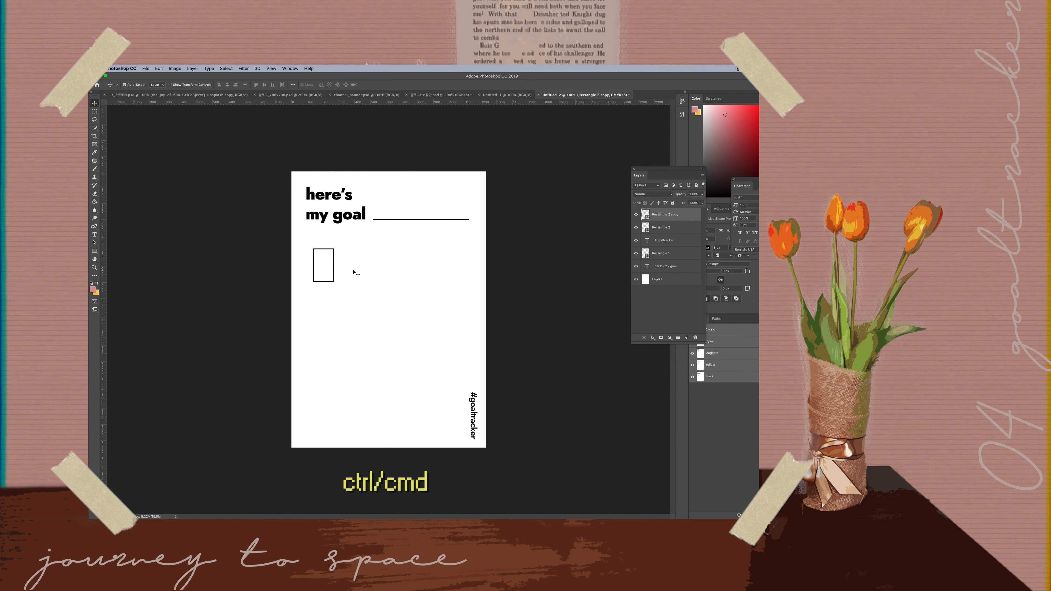
Place the copied rectangle beside the original and add a third copy in the same row with a 31 px gap
{"action": "left_click_drag", "start_coordinate": [330, 264], "coordinate": [355, 264]}
{"action": "key", "text": "ctrl"}
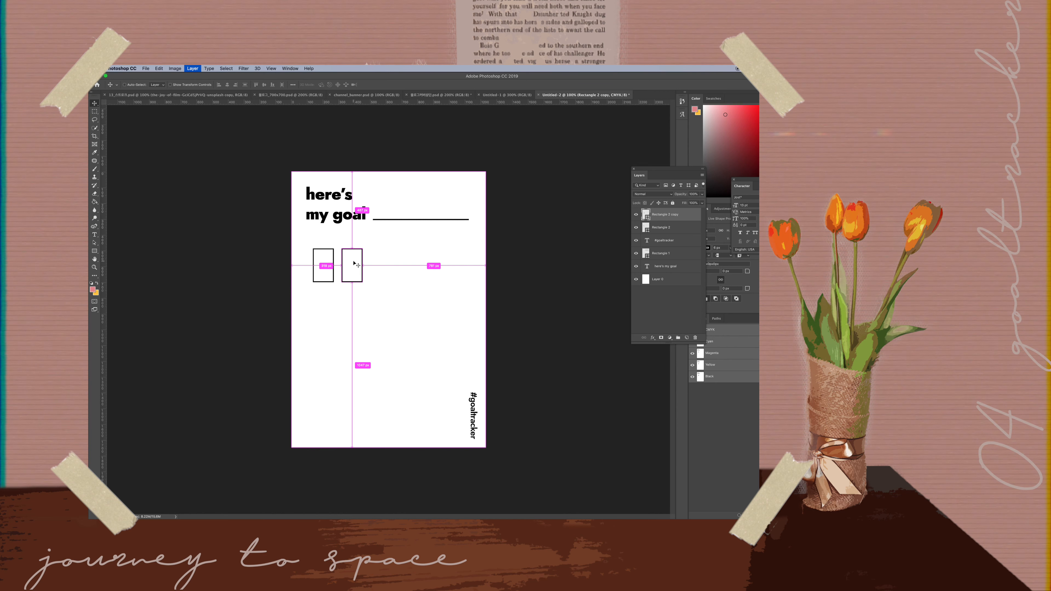
{"action": "key", "text": "ctrl+j"}
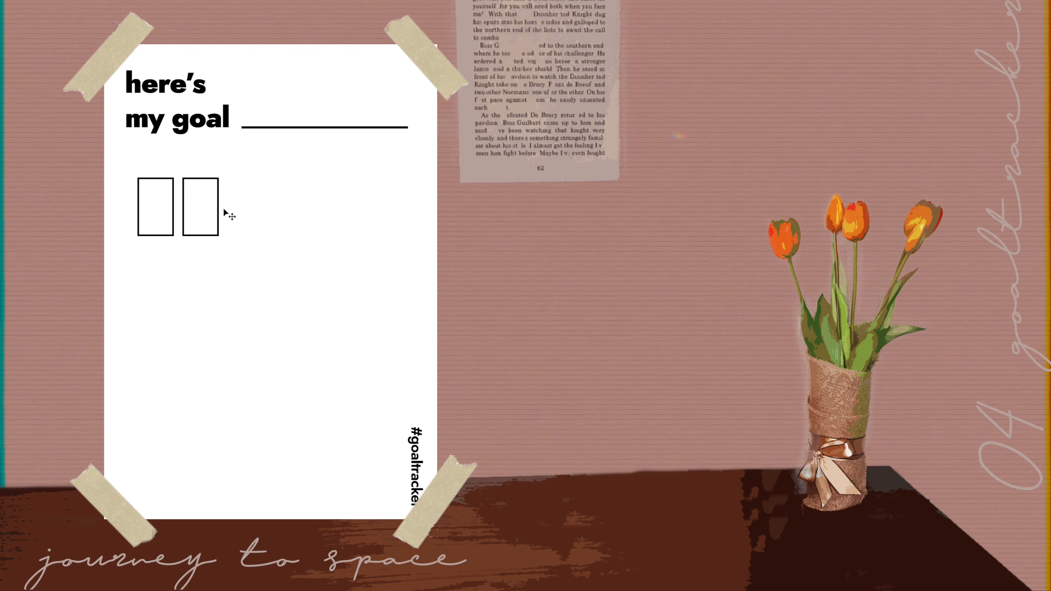
{"action": "left_click_drag", "start_coordinate": [206, 211], "coordinate": [251, 211]}
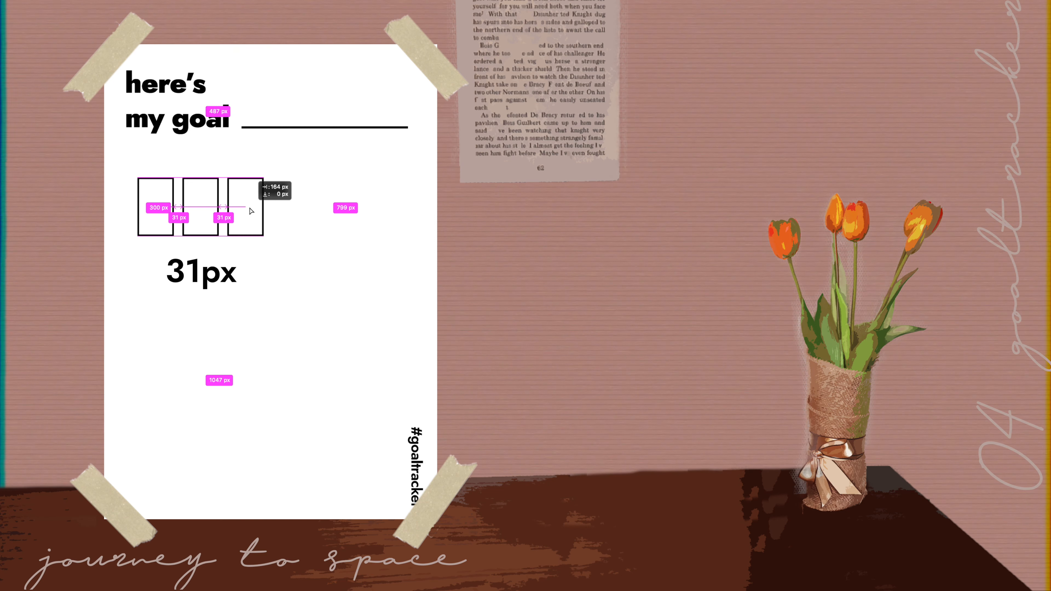
Keep duplicating the rectangle along the row with equal 31 px gaps until there are seven rectangles
{"action": "left_click_drag", "start_coordinate": [249, 208], "coordinate": [383, 206]}
{"action": "key", "text": "ctrl+j"}
{"action": "key", "text": "ctrl"}
{"action": "key", "text": "ctrl"}
{"action": "key", "text": "ctrl+j"}
{"action": "key", "text": "ctrl+j"}
{"action": "left_click_drag", "start_coordinate": [454, 267], "coordinate": [480, 267]}
{"action": "key", "text": "ctrl+j"}
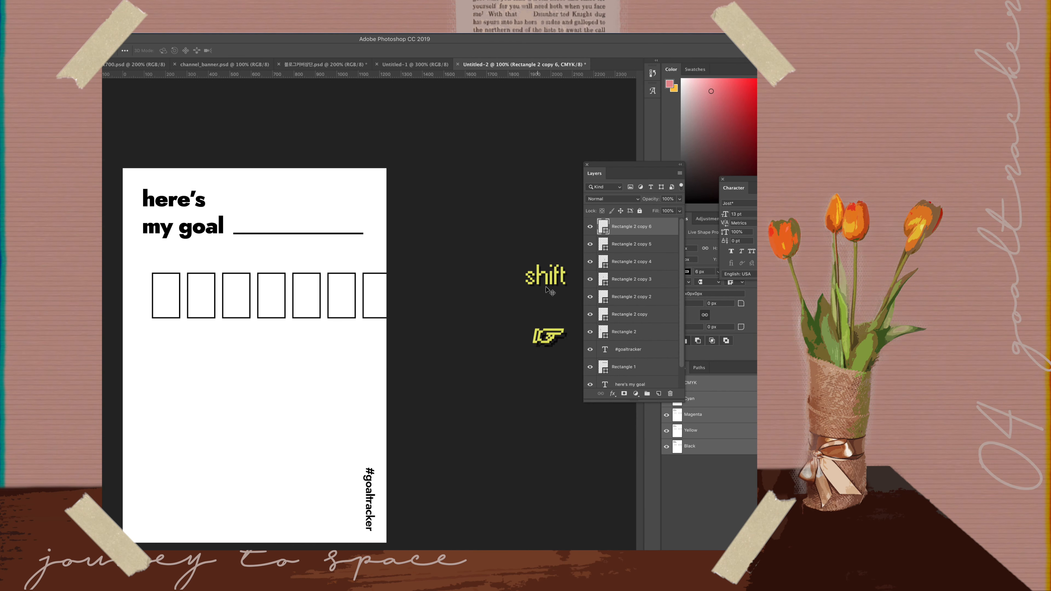
Select all seven rectangles and shift the row about 75 px left so it fits inside the page
{"action": "left_click", "coordinate": [641, 315], "text": "shift"}
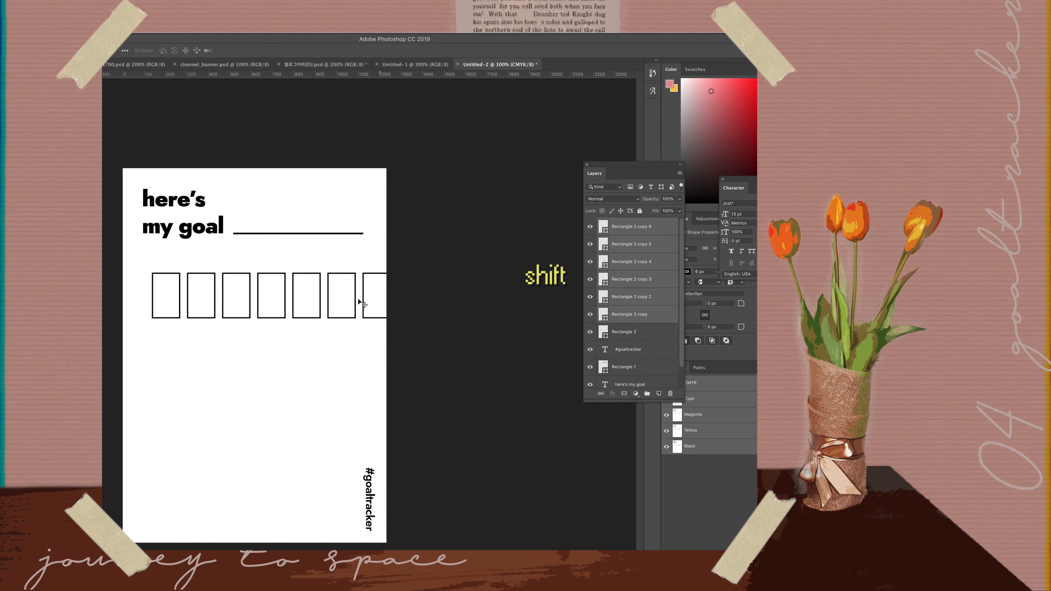
{"action": "left_click", "coordinate": [612, 332], "text": "shift"}
{"action": "left_click_drag", "start_coordinate": [305, 287], "coordinate": [287, 285]}
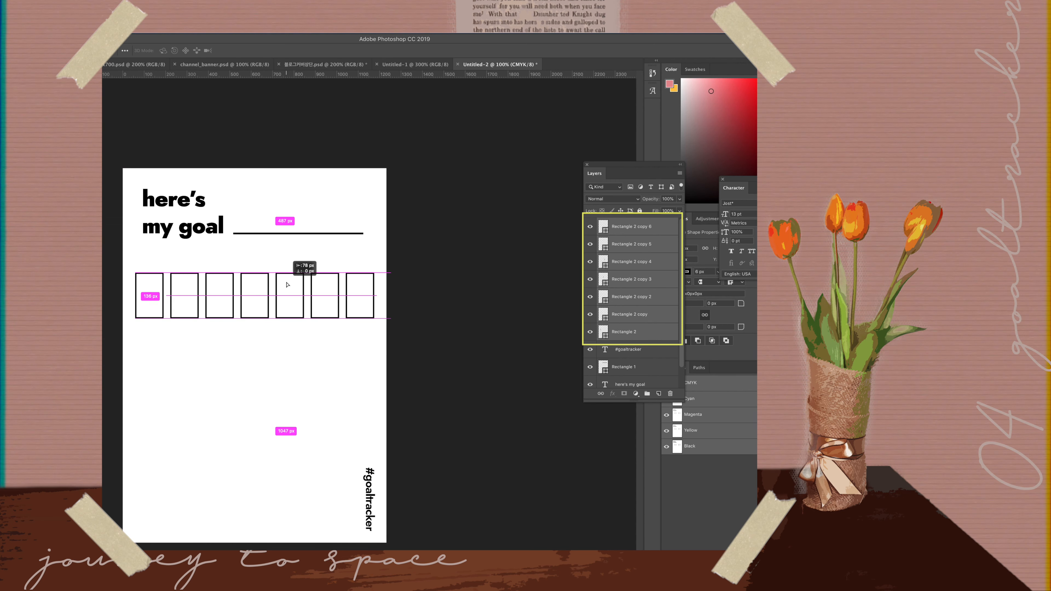
{"action": "left_click_drag", "start_coordinate": [413, 257], "coordinate": [414, 257]}
Scale the row of seven rectangles to 90% in width and height
{"action": "key", "text": "ctrl+t"}
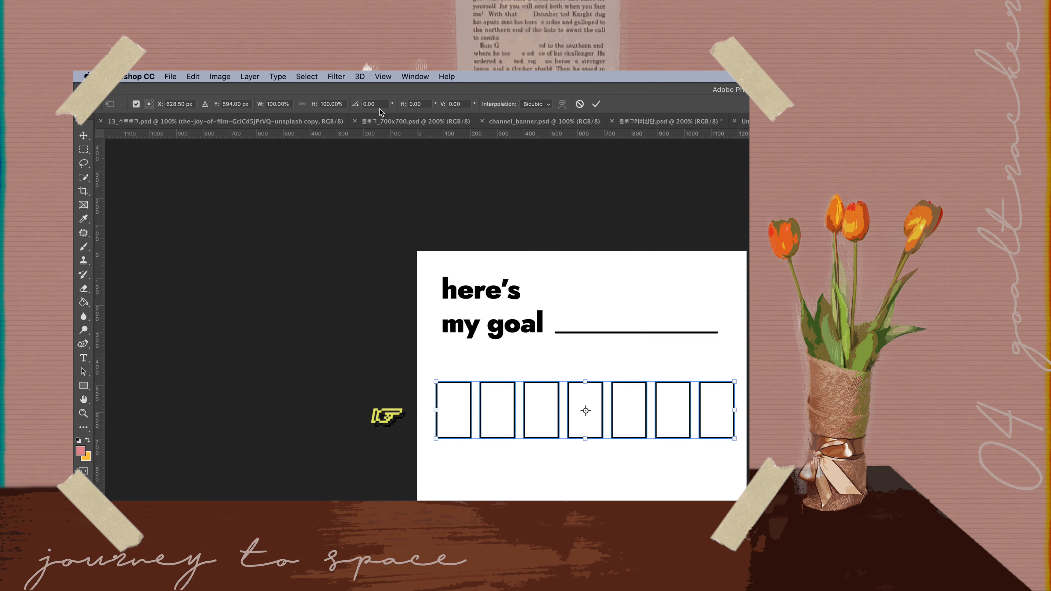
{"action": "left_click_drag", "start_coordinate": [266, 104], "coordinate": [311, 111]}
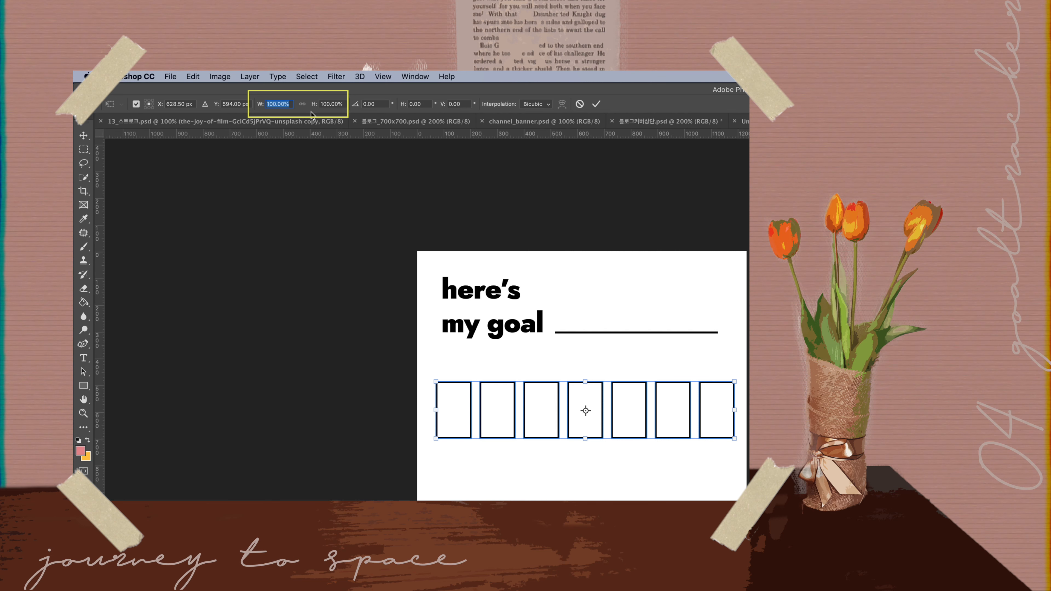
{"action": "type", "text": "80"}
{"action": "key", "text": "Return"}
{"action": "type", "text": "90"}
{"action": "key", "text": "Tab"}
{"action": "type", "text": "90"}
{"action": "key", "text": "Return"}
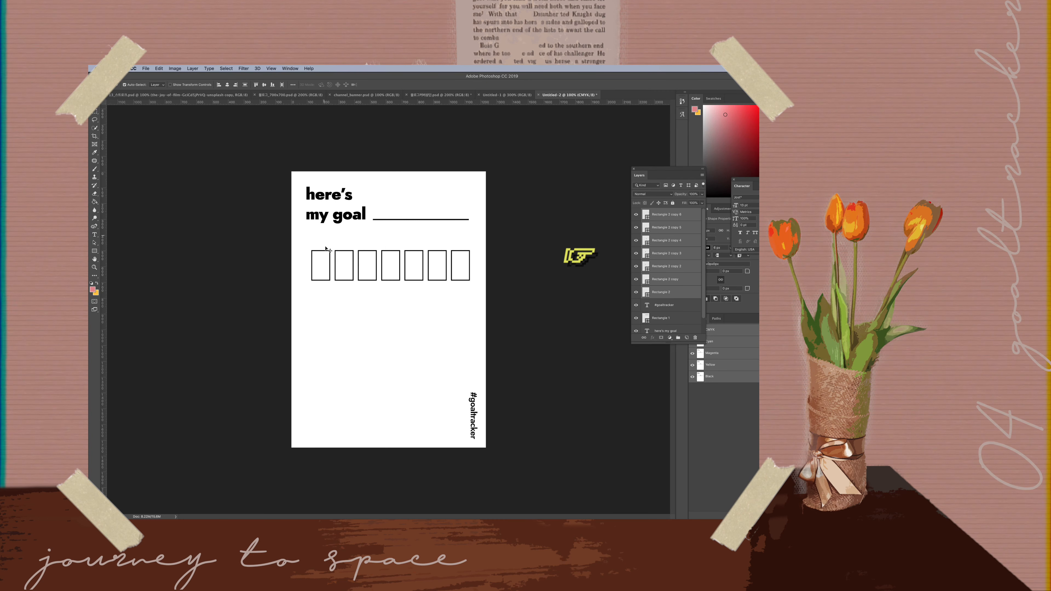
Align the rectangle row with the heading's left edge and duplicate it downward to form five evenly spaced rows
{"action": "left_click_drag", "start_coordinate": [322, 262], "coordinate": [319, 264]}
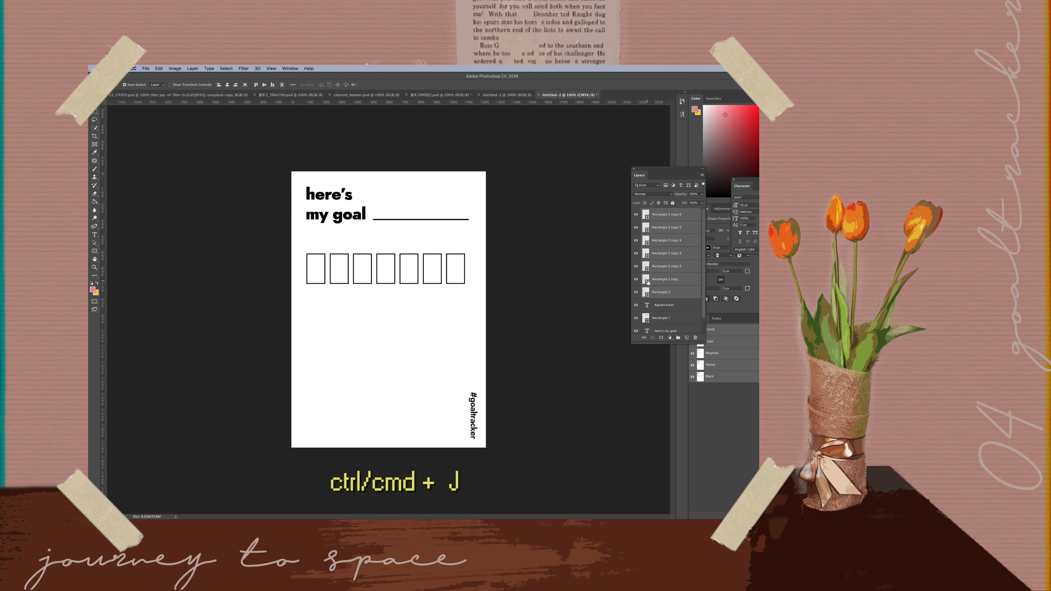
{"action": "key", "text": "ctrl+j"}
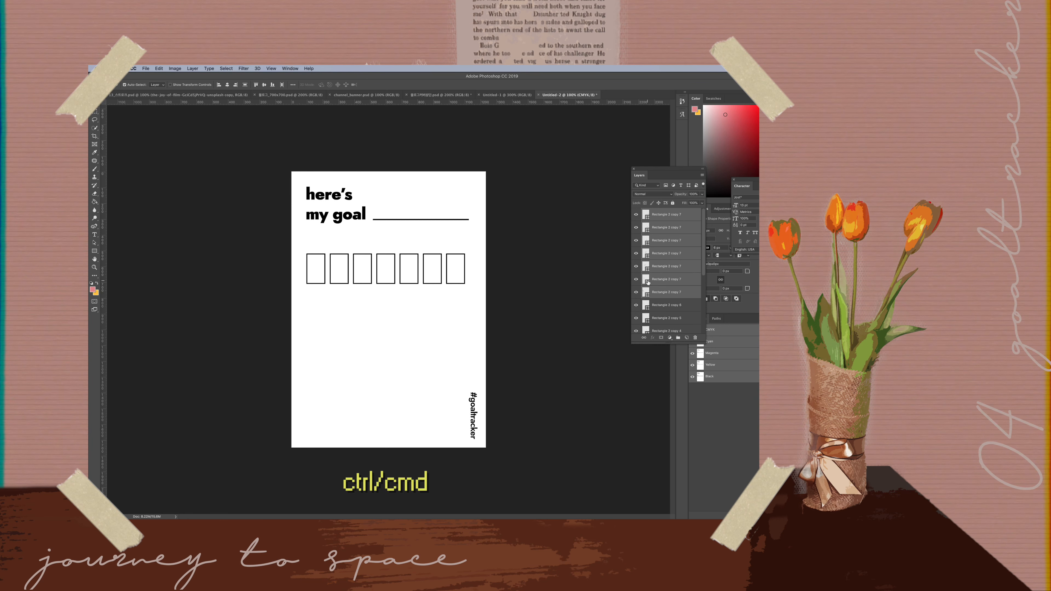
{"action": "left_click_drag", "start_coordinate": [410, 267], "coordinate": [412, 414]}
Select every rectangle in the five-row grid and scale the whole grid down slightly
{"action": "scroll", "coordinate": [666, 301], "scroll_direction": "down", "scroll_amount": 10}
{"action": "scroll", "coordinate": [665, 301], "scroll_direction": "up", "scroll_amount": 10}
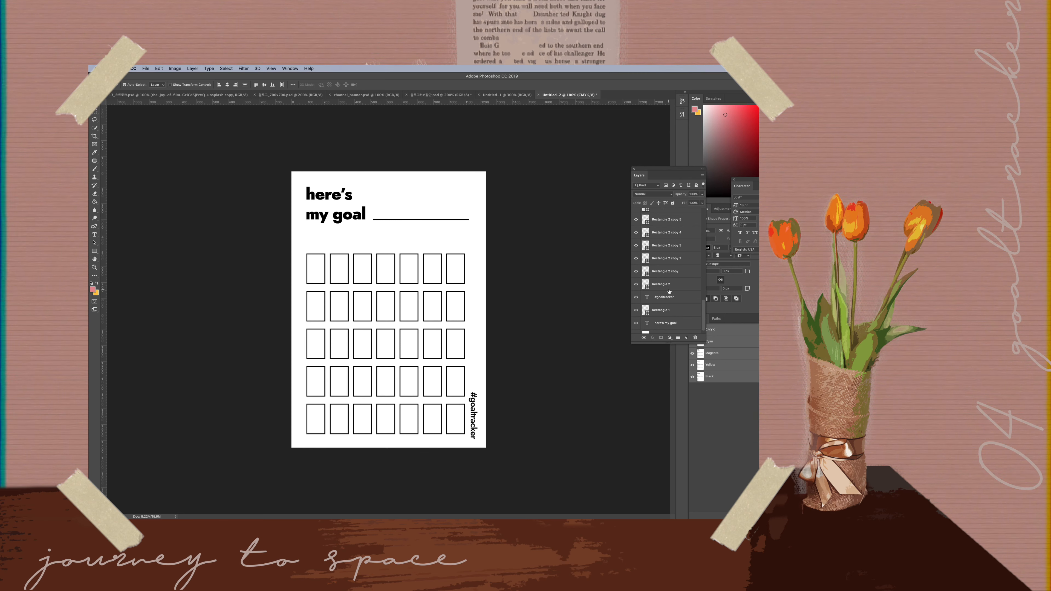
{"action": "key", "text": "ctrl+t"}
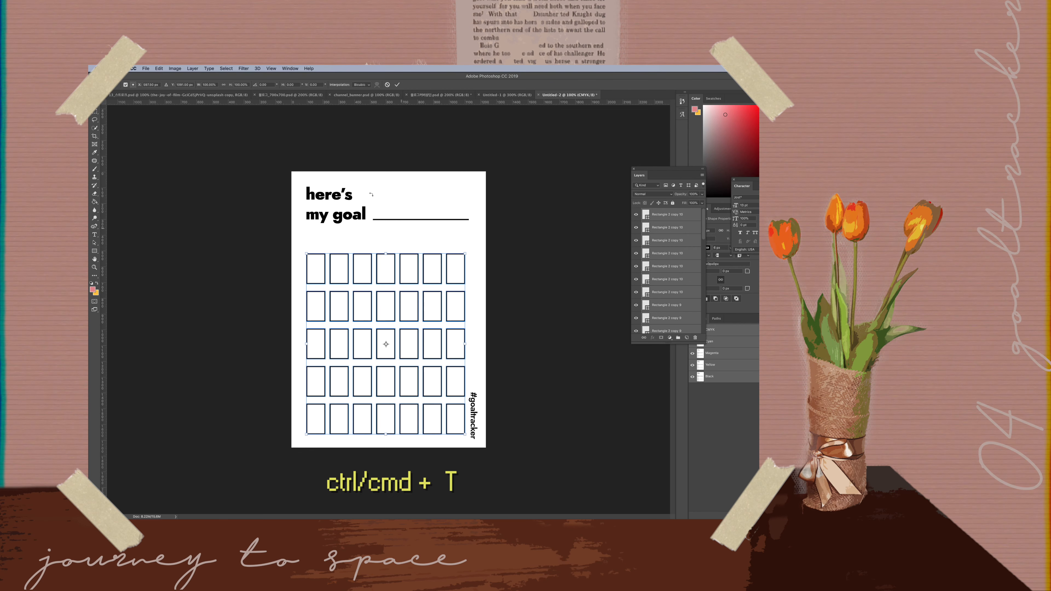
{"action": "left_click", "coordinate": [208, 84]}
{"action": "key", "text": "Down"}
{"action": "key", "text": "Down"}
{"action": "key", "text": "Down"}
{"action": "key", "text": "Down"}
{"action": "key", "text": "Down"}
{"action": "key", "text": "Return"}
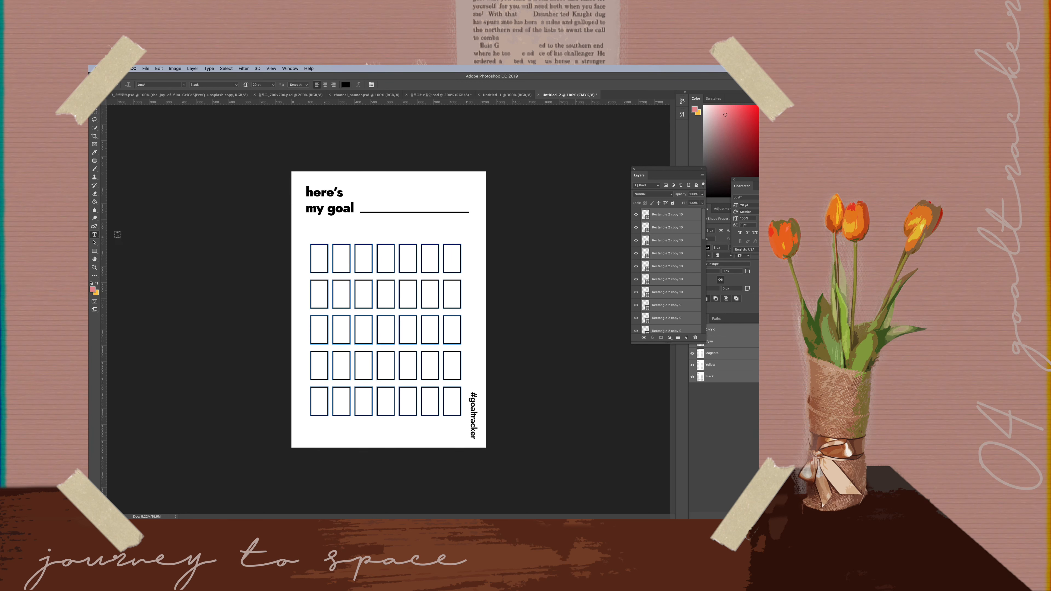
Add the text "sun" above the first column in Bold style at 13 pt
{"action": "key", "text": "t"}
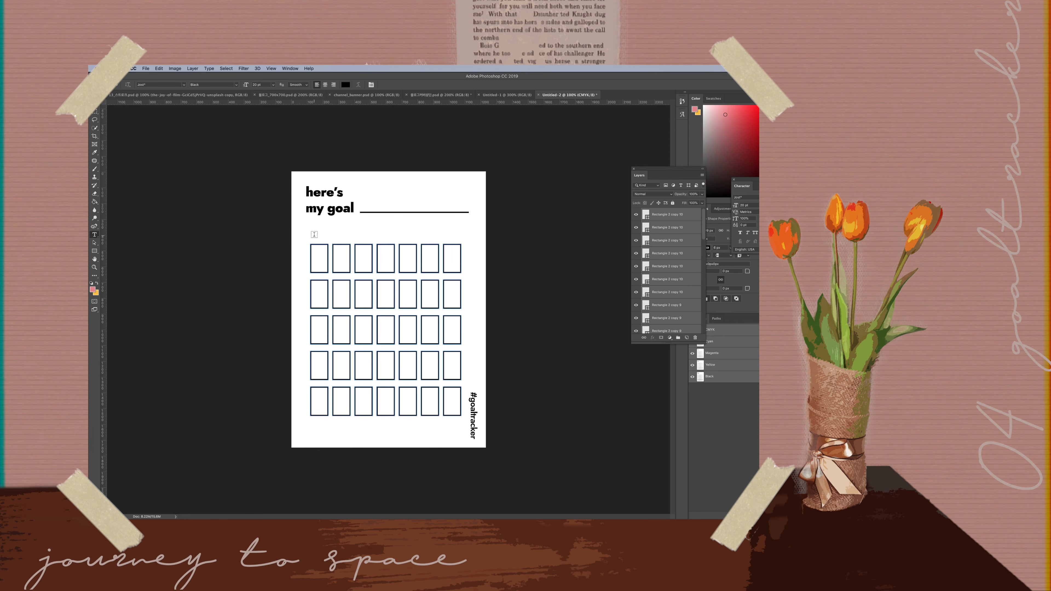
{"action": "left_click", "coordinate": [318, 234]}
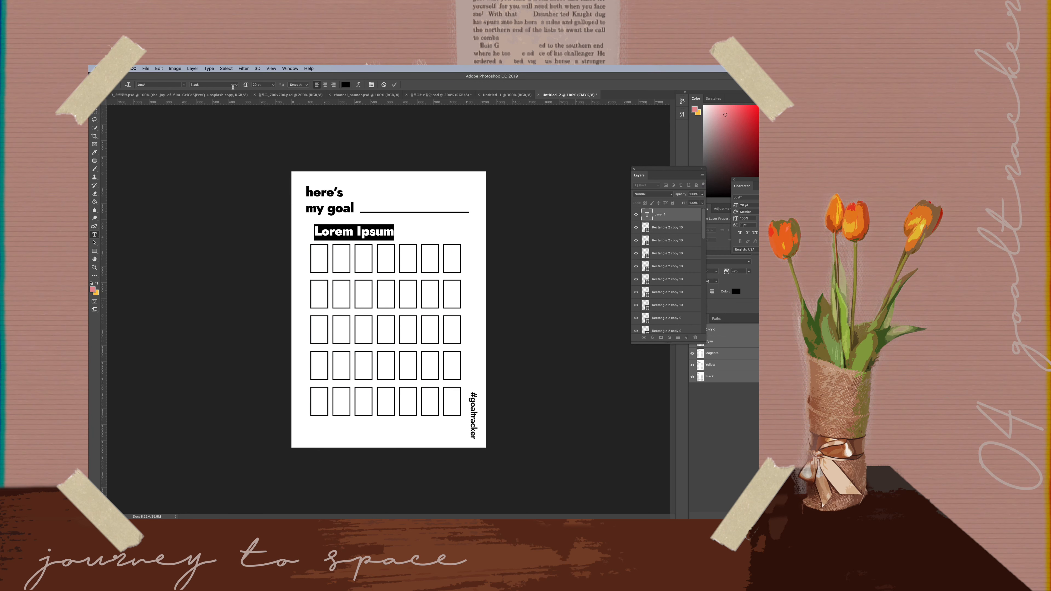
{"action": "left_click", "coordinate": [233, 84]}
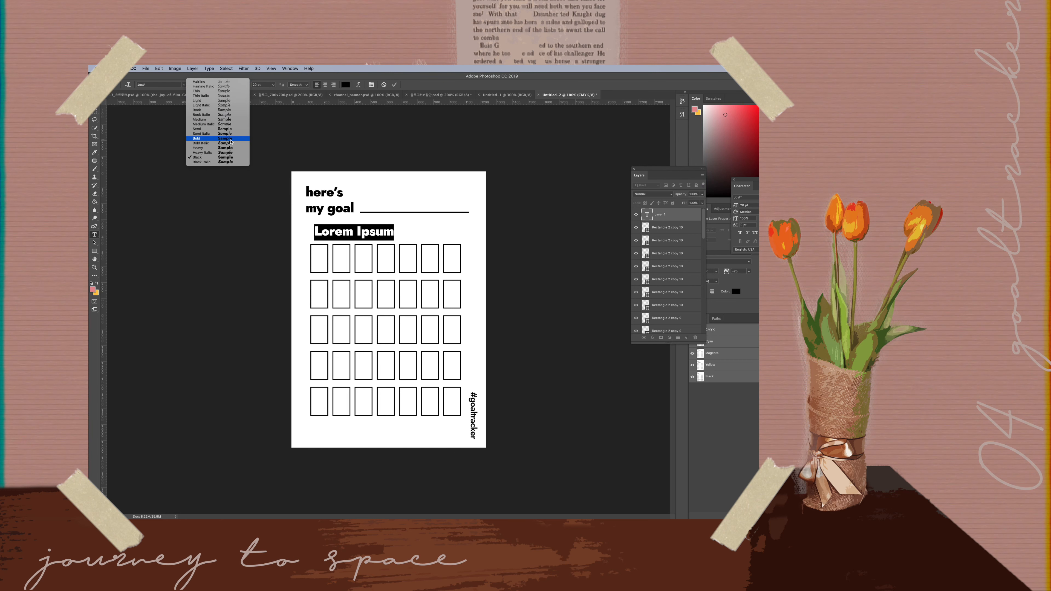
{"action": "left_click", "coordinate": [230, 142]}
{"action": "left_click", "coordinate": [259, 85]}
{"action": "type", "text": "1"}
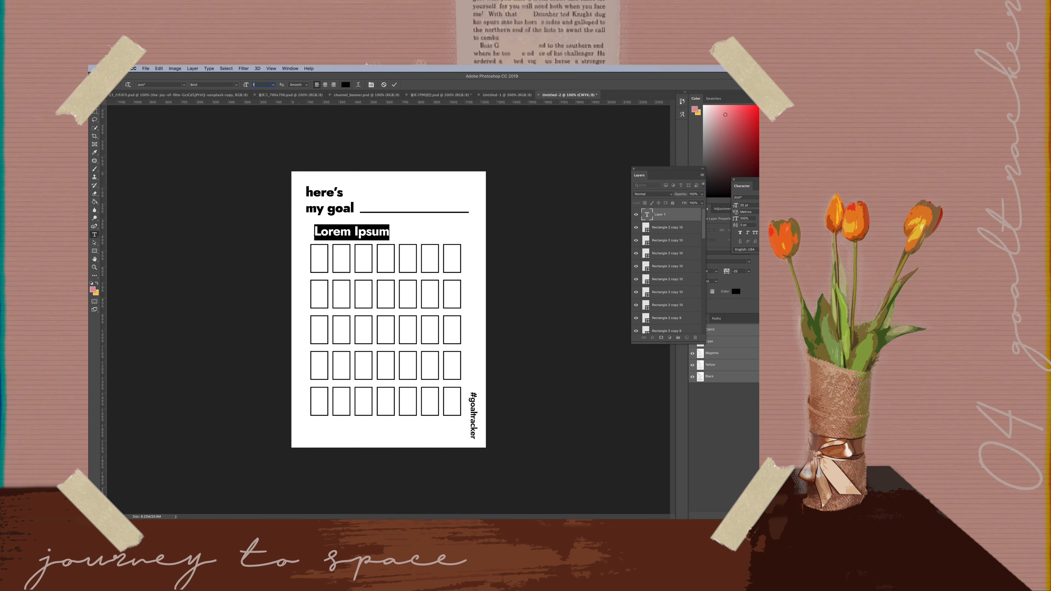
{"action": "type", "text": "3"}
{"action": "key", "text": "Return"}
{"action": "type", "text": "sun"}
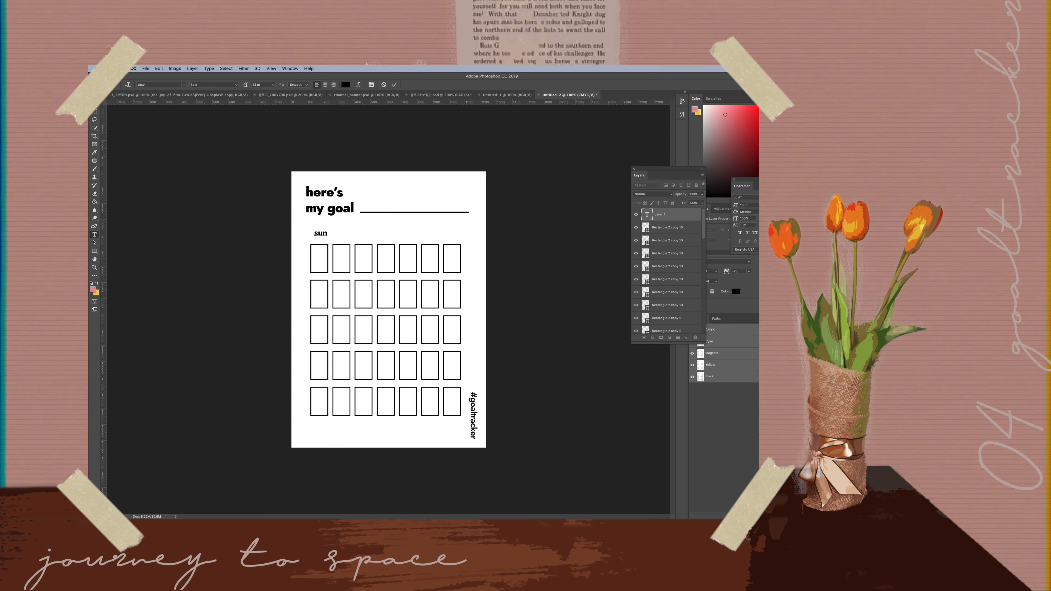
Duplicate the "sun" label above the second column and change its text to "mon"
{"action": "left_click", "coordinate": [94, 103]}
{"action": "key", "text": "super+j"}
{"action": "left_click_drag", "start_coordinate": [321, 234], "coordinate": [342, 237]}
{"action": "double_click", "coordinate": [342, 235]}
{"action": "type", "text": "mon"}
{"action": "key", "text": "super+Return"}
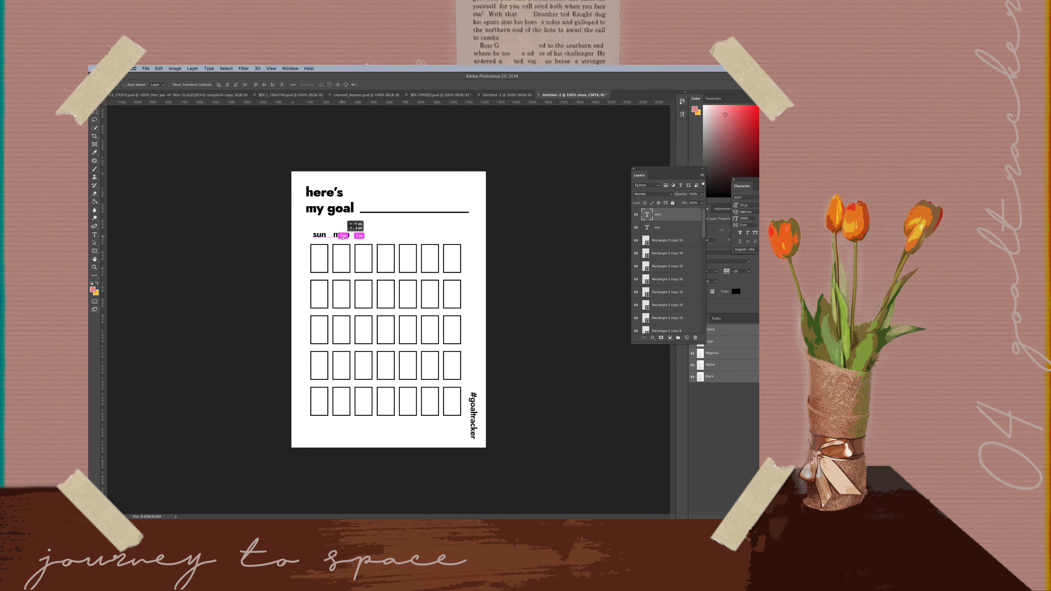
Set the "sun" label's font size to 10 pt
{"action": "left_click", "coordinate": [94, 234]}
{"action": "double_click", "coordinate": [319, 235]}
{"action": "left_click", "coordinate": [203, 85]}
{"action": "type", "text": "10"}
{"action": "key", "text": "Return"}
{"action": "left_click", "coordinate": [94, 104]}
Copy the day label across to the fifth column and set the "mon" label's font size to 10 pt
{"action": "left_click_drag", "start_coordinate": [318, 236], "coordinate": [406, 237]}
{"action": "left_click", "coordinate": [342, 235]}
{"action": "left_click", "coordinate": [95, 235]}
{"action": "left_click", "coordinate": [250, 84]}
{"action": "type", "text": "10"}
{"action": "key", "text": "Return"}
{"action": "left_click", "coordinate": [94, 103]}
Change the labels above the third, fourth and fifth columns to "tue", "wed" and "thu"
{"action": "double_click", "coordinate": [361, 235]}
{"action": "type", "text": "tuet"}
{"action": "double_click", "coordinate": [385, 236]}
{"action": "type", "text": "wed"}
{"action": "key", "text": "super+Return"}
{"action": "key", "text": "v"}
{"action": "double_click", "coordinate": [408, 235]}
{"action": "type", "text": "thu"}
{"action": "key", "text": "super+Return"}
{"action": "key", "text": "v"}
Label the sixth column "fri" and the seventh column "sat", positioning each above its column
{"action": "left_click", "coordinate": [94, 234]}
{"action": "left_click", "coordinate": [424, 236]}
{"action": "type", "text": "fri"}
{"action": "left_click", "coordinate": [95, 103]}
{"action": "left_click_drag", "start_coordinate": [427, 236], "coordinate": [452, 236]}
{"action": "left_click", "coordinate": [95, 235]}
{"action": "left_click", "coordinate": [448, 237]}
{"action": "type", "text": "sat"}
{"action": "left_click", "coordinate": [94, 103]}
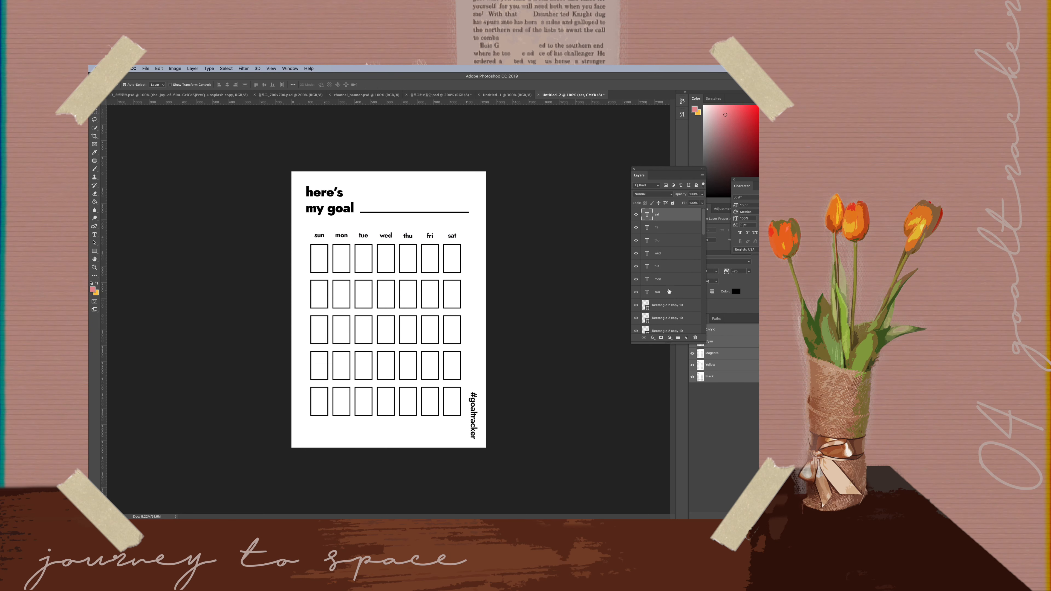
Select all seven weekday labels and align their bottom edges
{"action": "left_click", "coordinate": [670, 292], "text": "shift"}
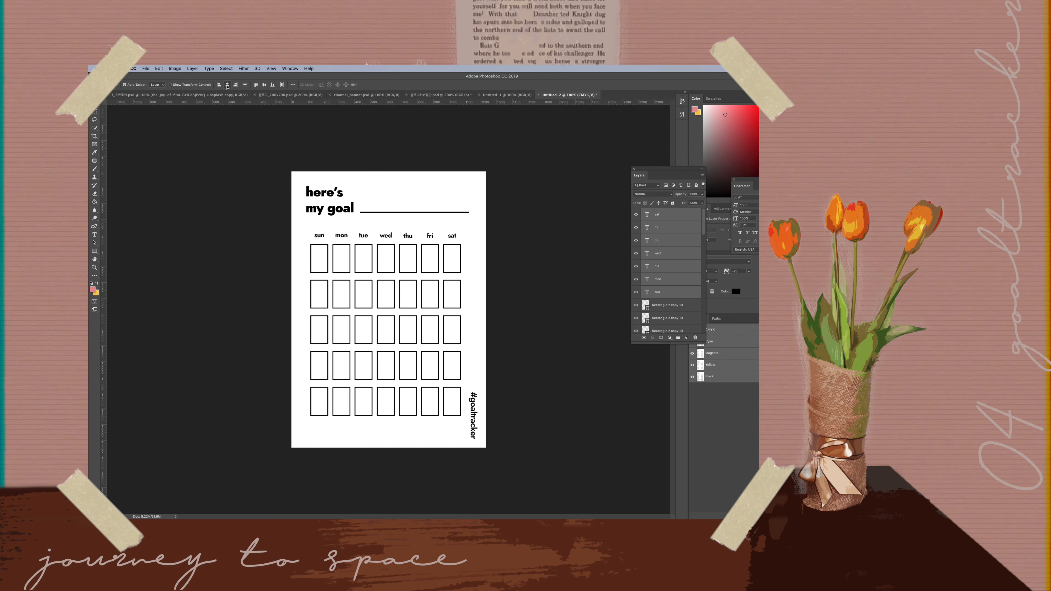
{"action": "left_click", "coordinate": [272, 85]}
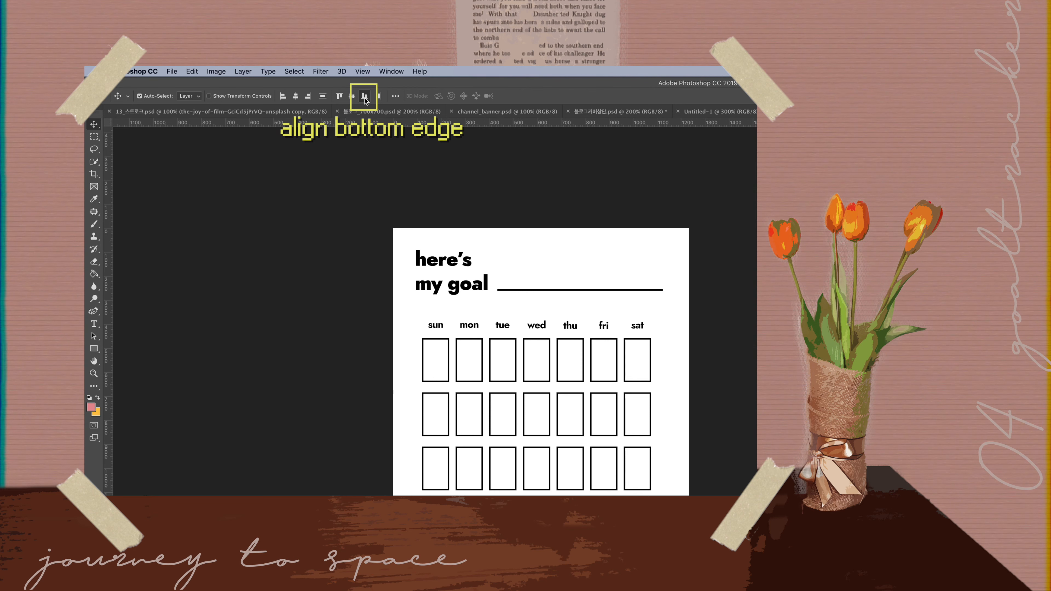
{"action": "left_click", "coordinate": [364, 97]}
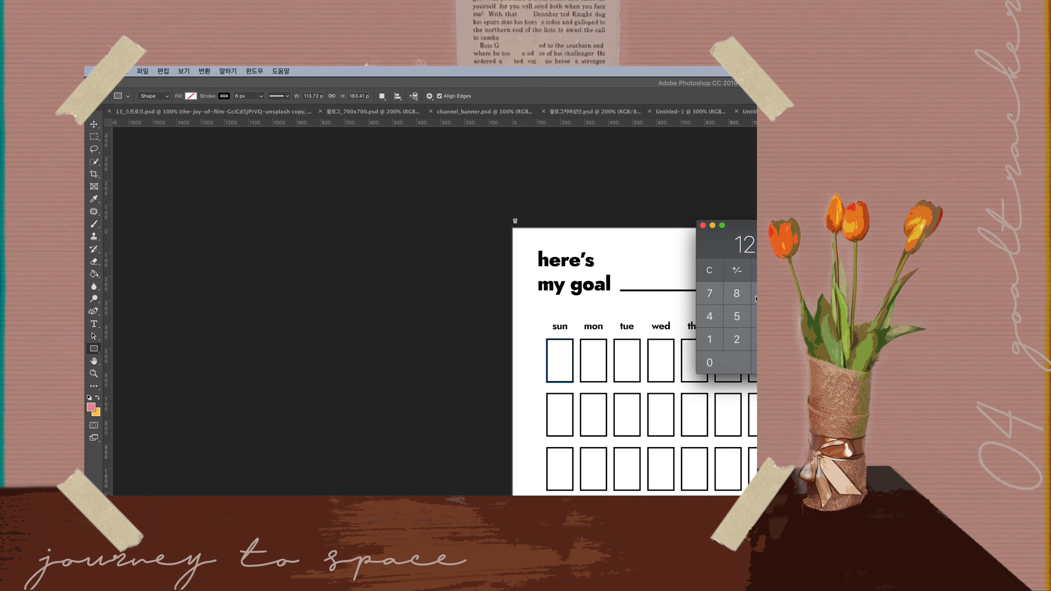
Create a new vertical guide at 620 px to mark the page's center
{"action": "left_click", "coordinate": [474, 139]}
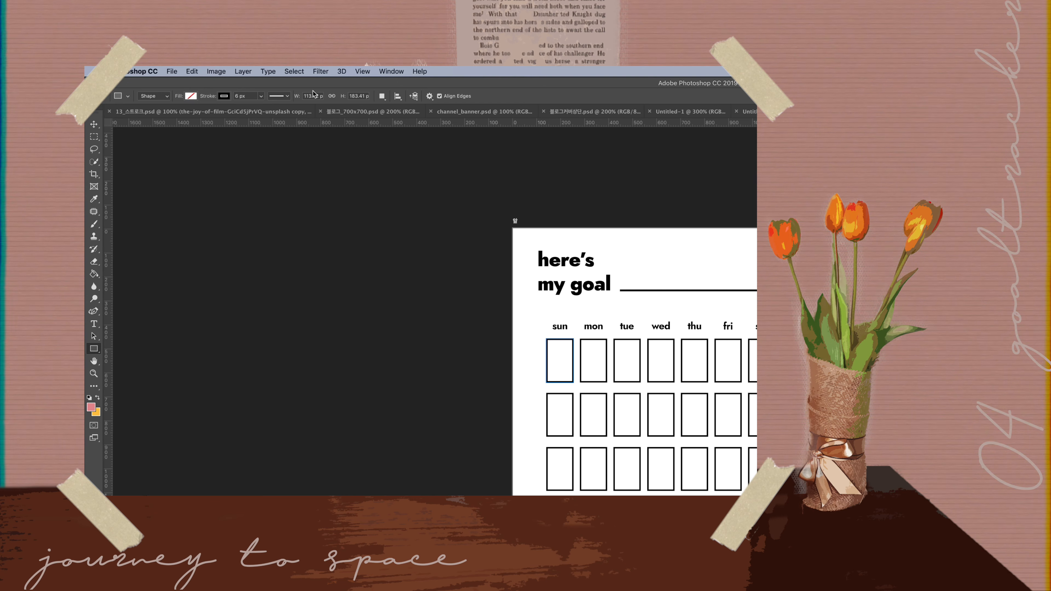
{"action": "left_click", "coordinate": [298, 71]}
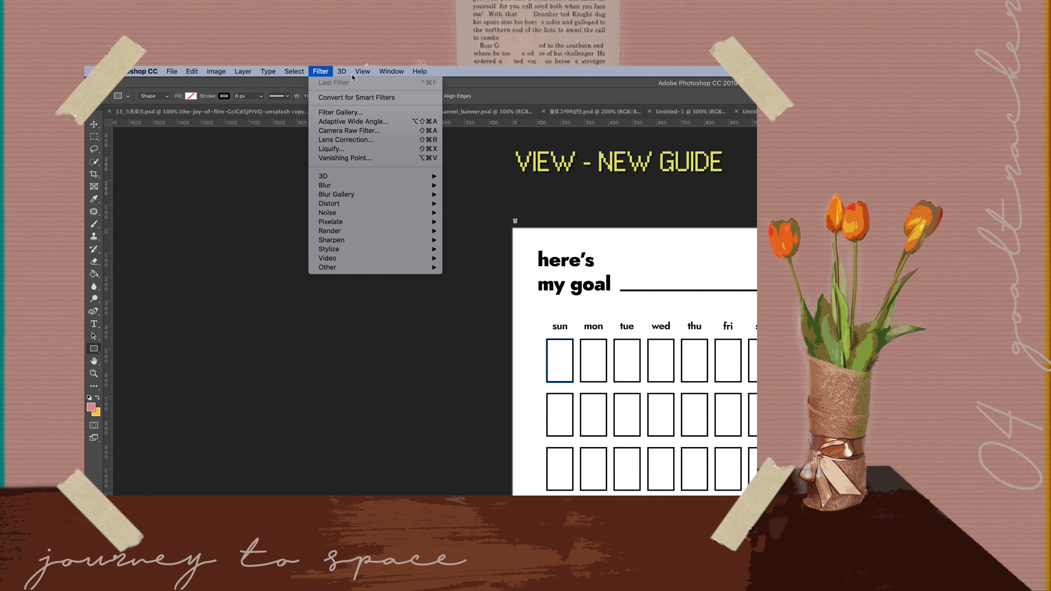
{"action": "mouse_move", "coordinate": [363, 71]}
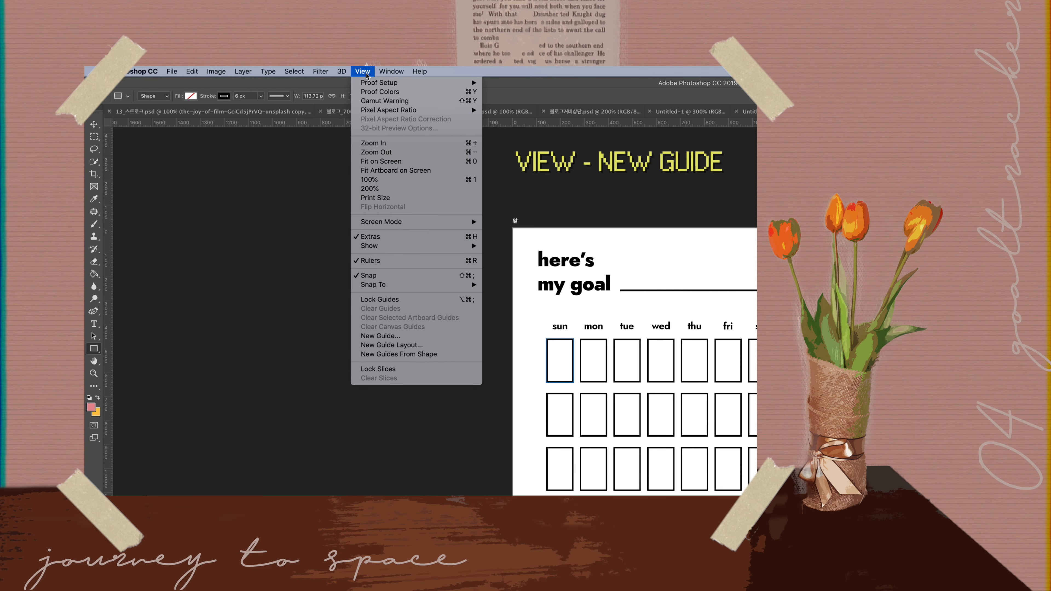
{"action": "left_click", "coordinate": [418, 336]}
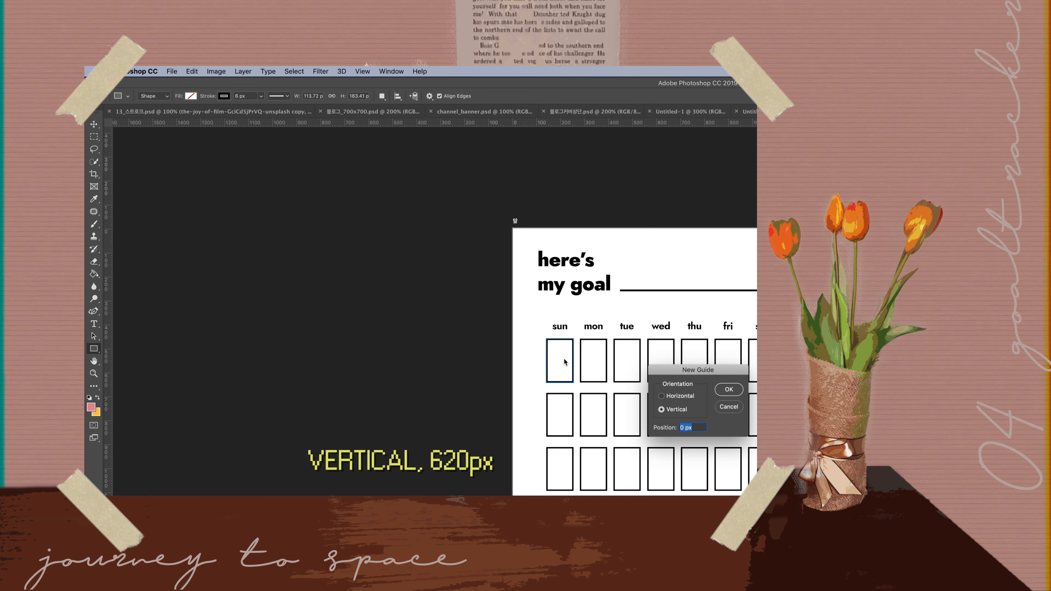
{"action": "type", "text": "620"}
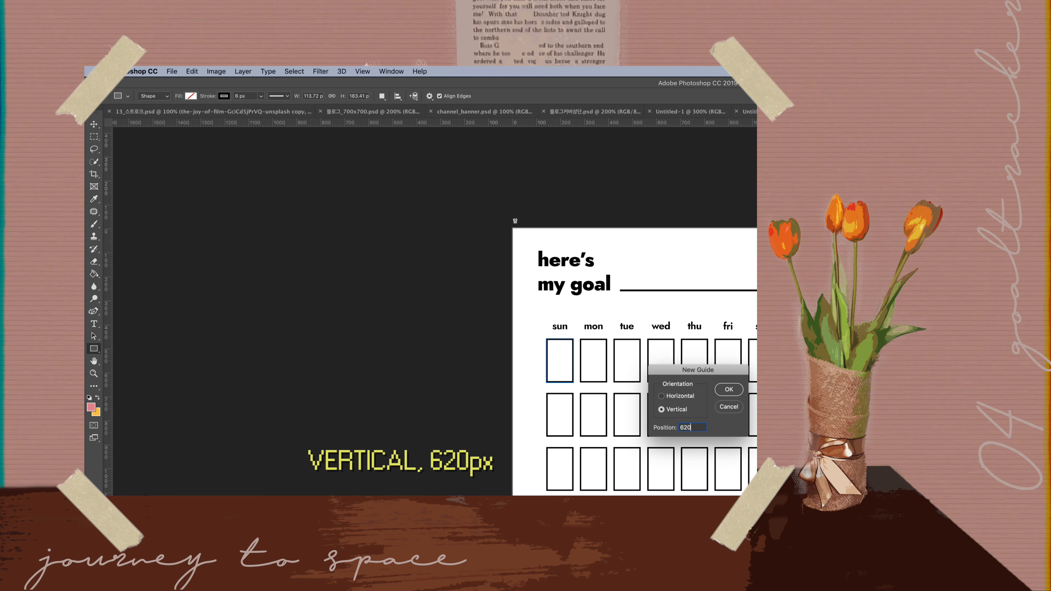
{"action": "key", "text": "Return"}
Select the weekday labels and all rectangles and center the whole calendar grid on the vertical guide
{"action": "scroll", "coordinate": [679, 265], "scroll_direction": "up", "scroll_amount": 15}
{"action": "left_click", "coordinate": [672, 225], "text": "shift"}
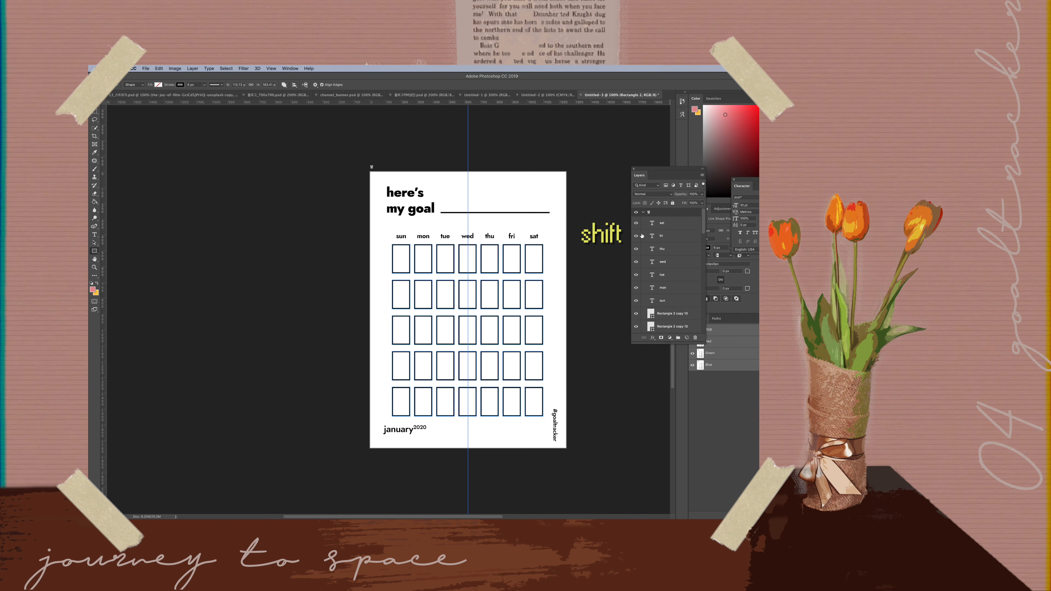
{"action": "left_click", "coordinate": [671, 225], "text": "shift"}
{"action": "left_click_drag", "start_coordinate": [471, 259], "coordinate": [474, 258]}
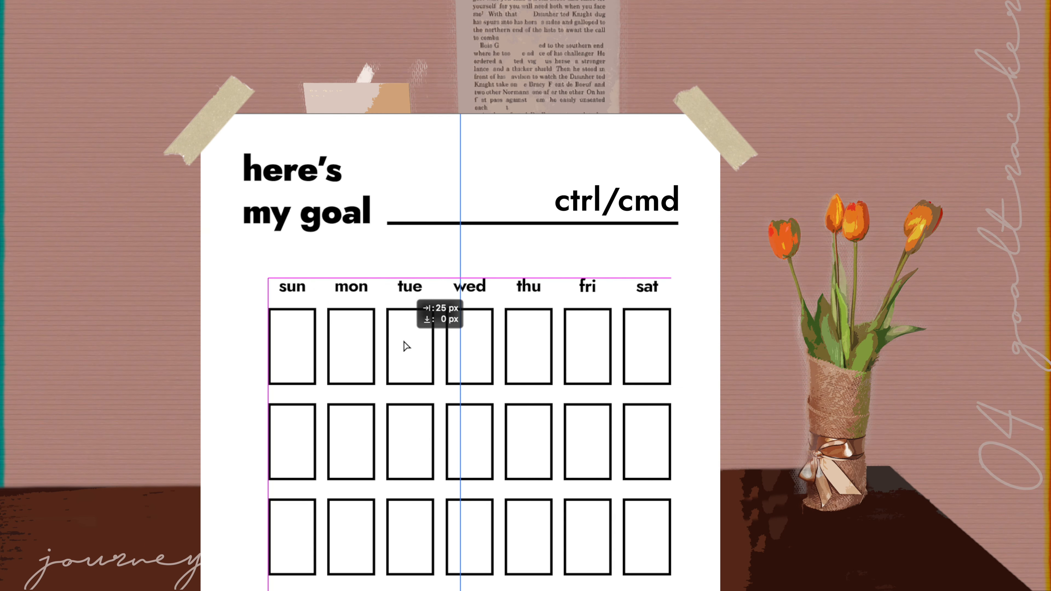
{"action": "left_click_drag", "start_coordinate": [407, 346], "coordinate": [396, 347]}
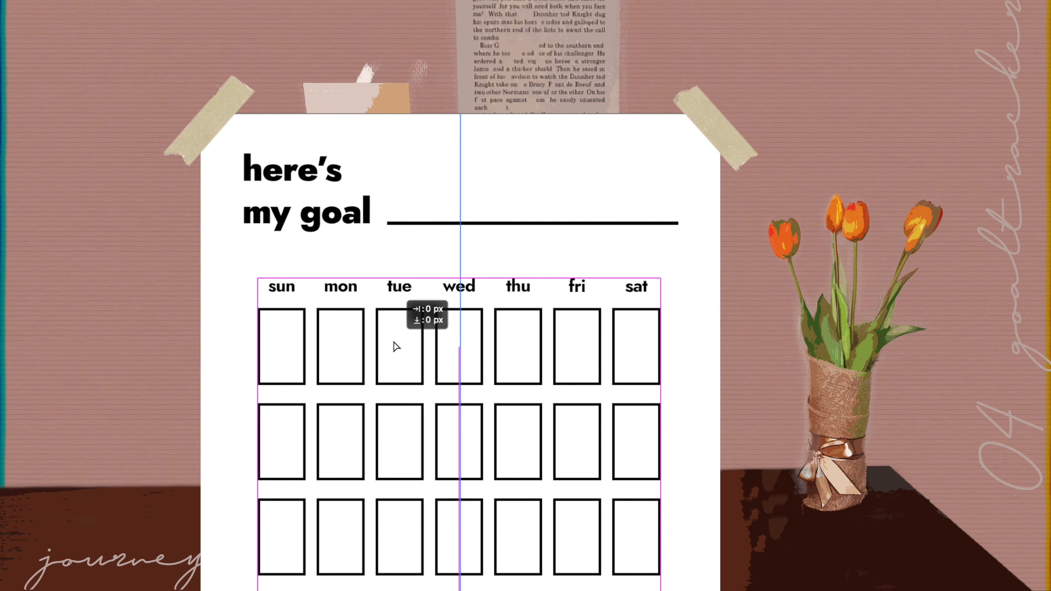
{"action": "left_click_drag", "start_coordinate": [396, 347], "coordinate": [400, 346]}
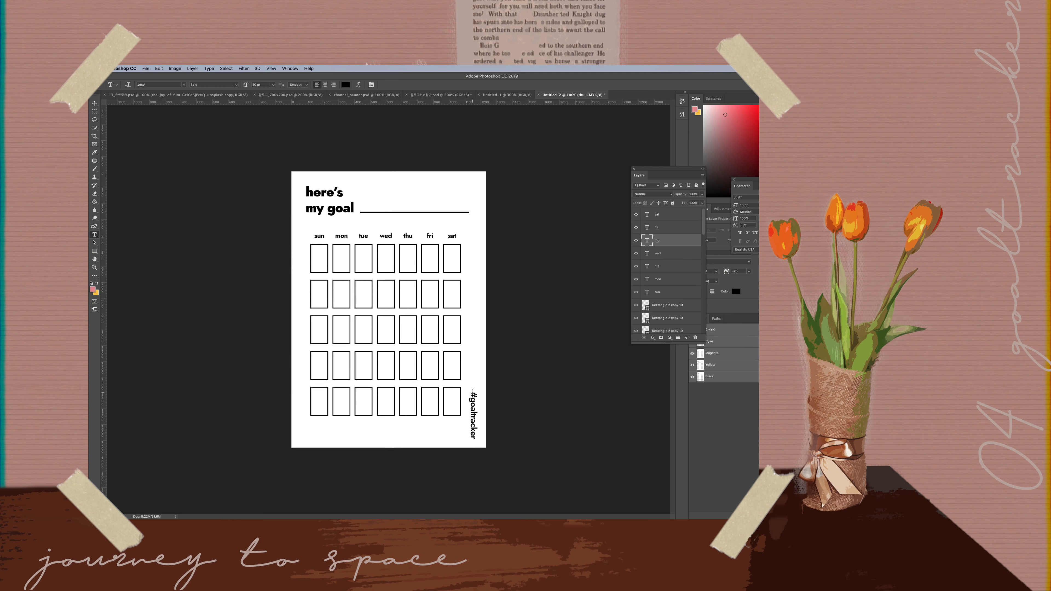
Set the vertical "#goaltracker" text to a lighter font style at 9 pt and move it down toward the page's lower right corner
{"action": "double_click", "coordinate": [646, 327]}
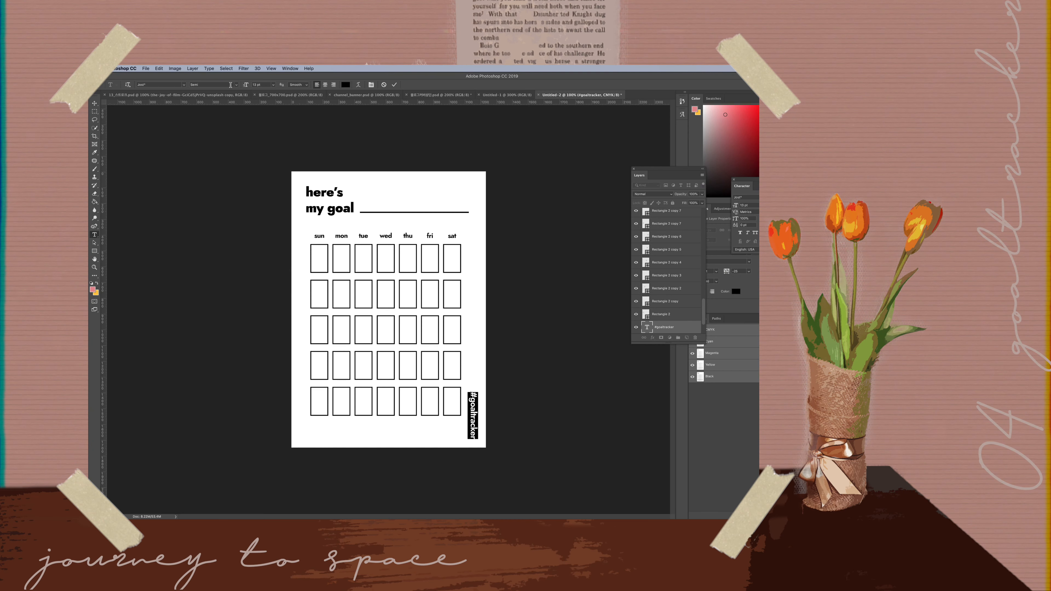
{"action": "left_click", "coordinate": [232, 85]}
{"action": "left_click", "coordinate": [223, 100]}
{"action": "left_click", "coordinate": [261, 85]}
{"action": "type", "text": "9"}
{"action": "key", "text": "Return"}
{"action": "left_click", "coordinate": [94, 103]}
{"action": "left_click_drag", "start_coordinate": [472, 407], "coordinate": [474, 427]}
{"action": "key", "text": "t"}
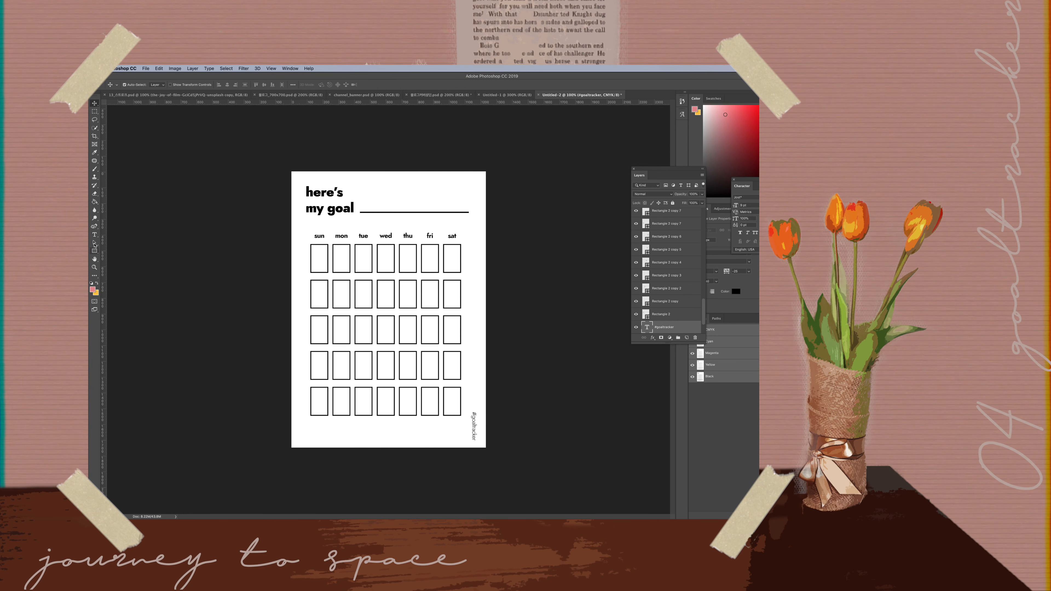
Set the vertical "#goaltracker" text to the Semi font style at 9 pt and adjust its position near the page's lower right corner
{"action": "left_click_drag", "start_coordinate": [485, 400], "coordinate": [474, 442]}
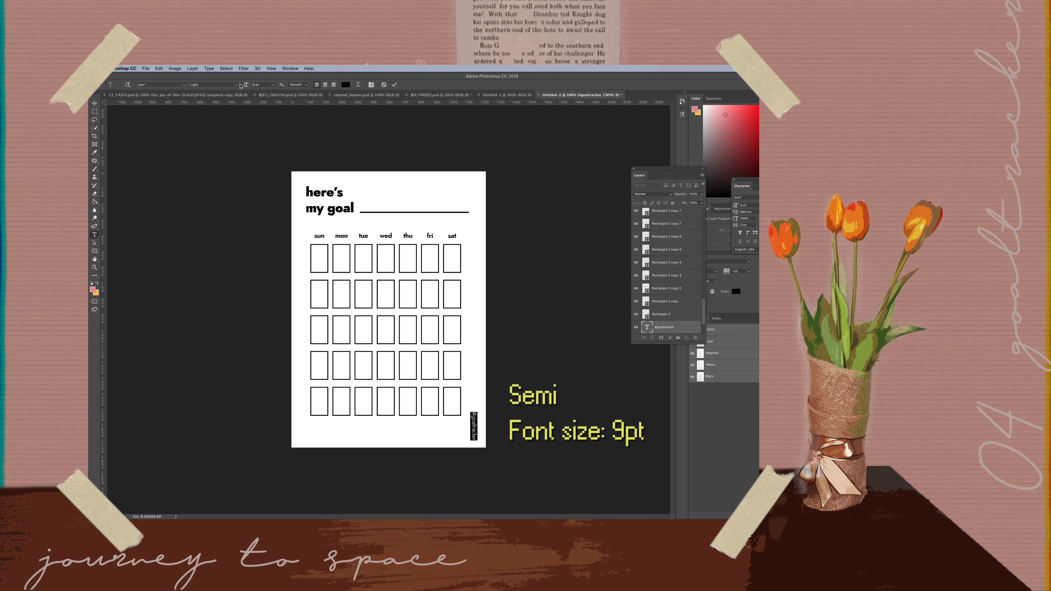
{"action": "left_click", "coordinate": [213, 84]}
{"action": "left_click", "coordinate": [238, 130]}
{"action": "left_click", "coordinate": [95, 104]}
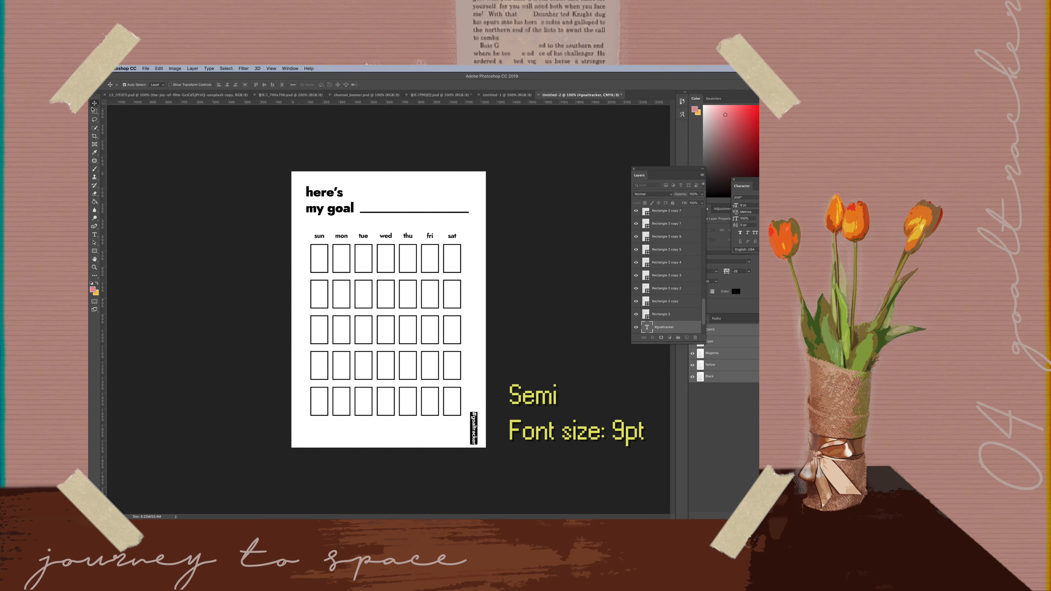
{"action": "left_click_drag", "start_coordinate": [480, 421], "coordinate": [481, 418]}
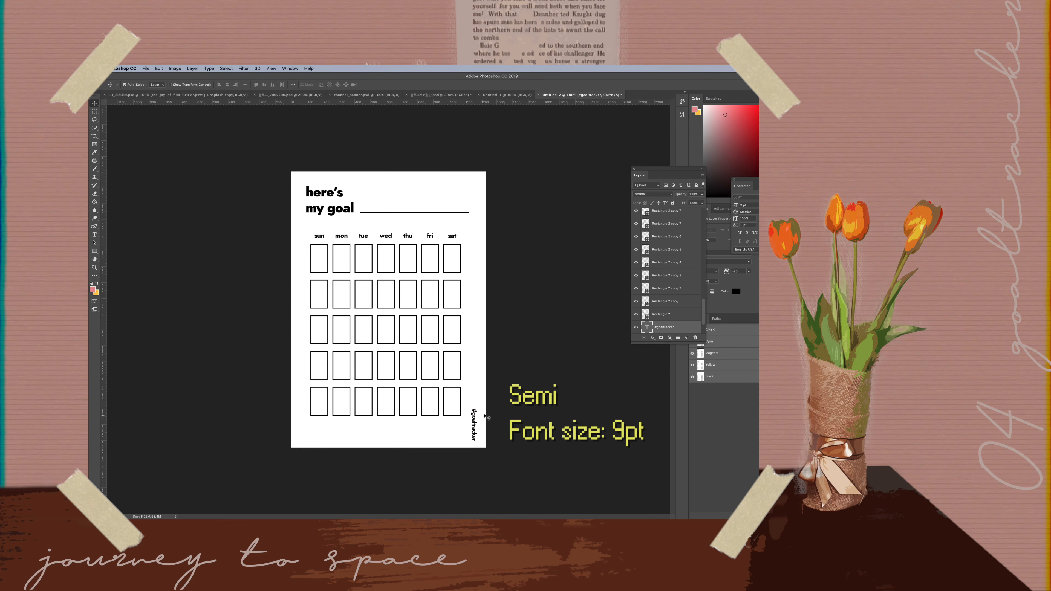
Add the text "january. 2020" at the page's lower left corner and make "2020" superscript
{"action": "key", "text": "t"}
{"action": "left_click", "coordinate": [296, 439]}
{"action": "type", "text": "janua"}
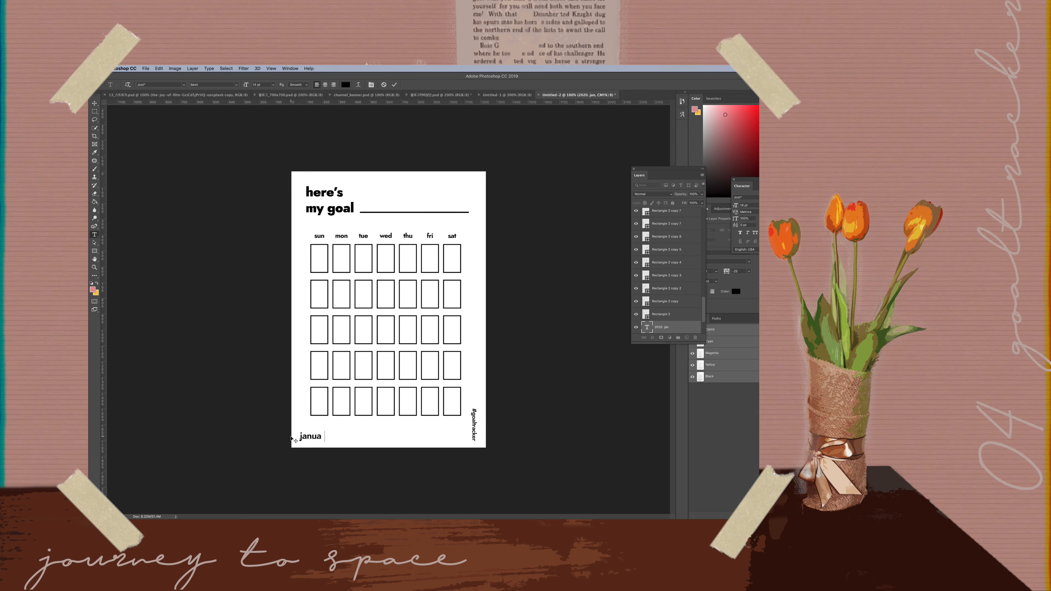
{"action": "type", "text": "ry. 2020"}
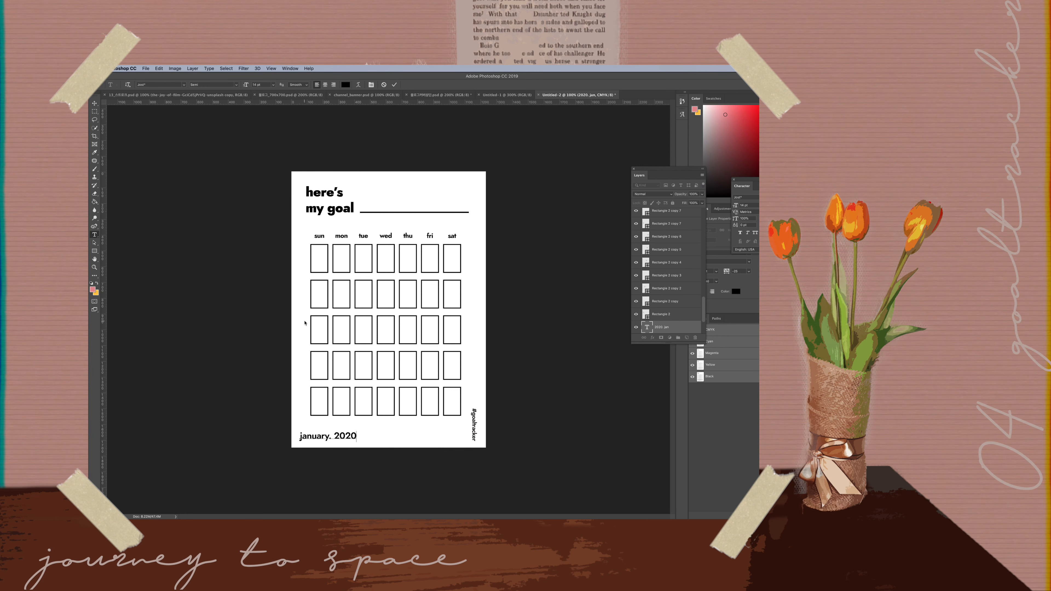
{"action": "double_click", "coordinate": [340, 434]}
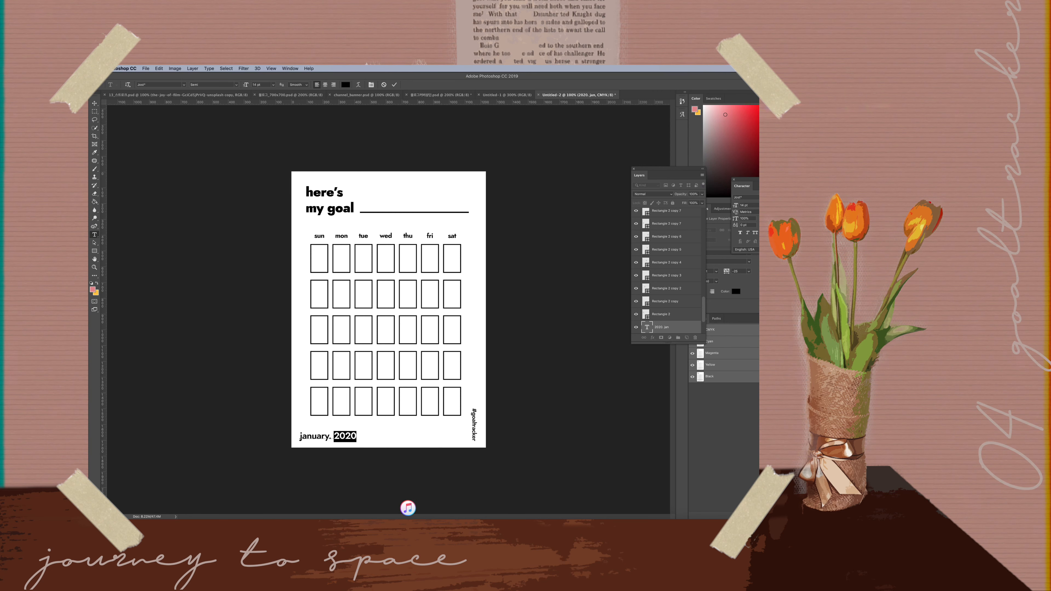
{"action": "key", "text": "super+shift+equal"}
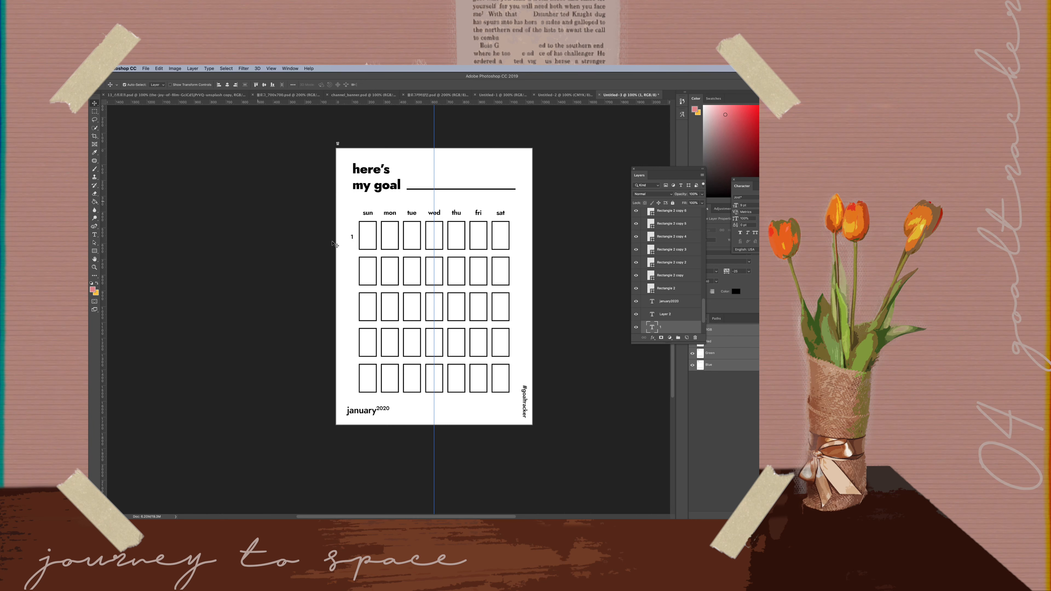
Position the date 1 inside a first-row box and duplicate the second-row date, changing the Tuesday copy to 5
{"action": "left_click_drag", "start_coordinate": [346, 239], "coordinate": [362, 232]}
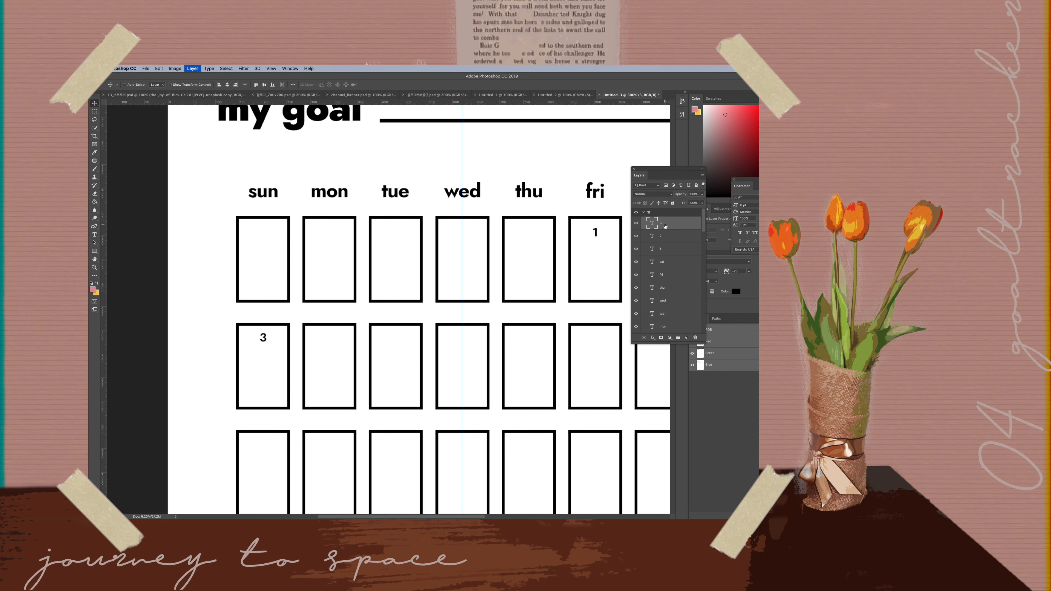
{"action": "left_click_drag", "start_coordinate": [330, 337], "coordinate": [462, 338]}
{"action": "double_click", "coordinate": [396, 338]}
{"action": "type", "text": "5"}
{"action": "left_click", "coordinate": [94, 103]}
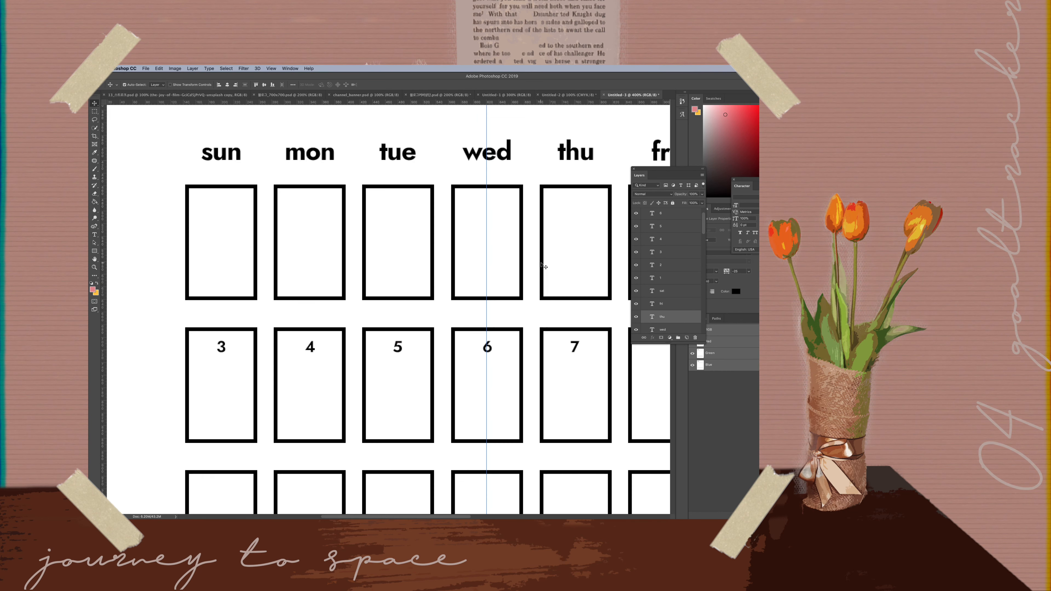
Copy the date numbers across the remaining grid boxes, ending the last row with 28 and 29
{"action": "left_click_drag", "start_coordinate": [554, 346], "coordinate": [410, 335]}
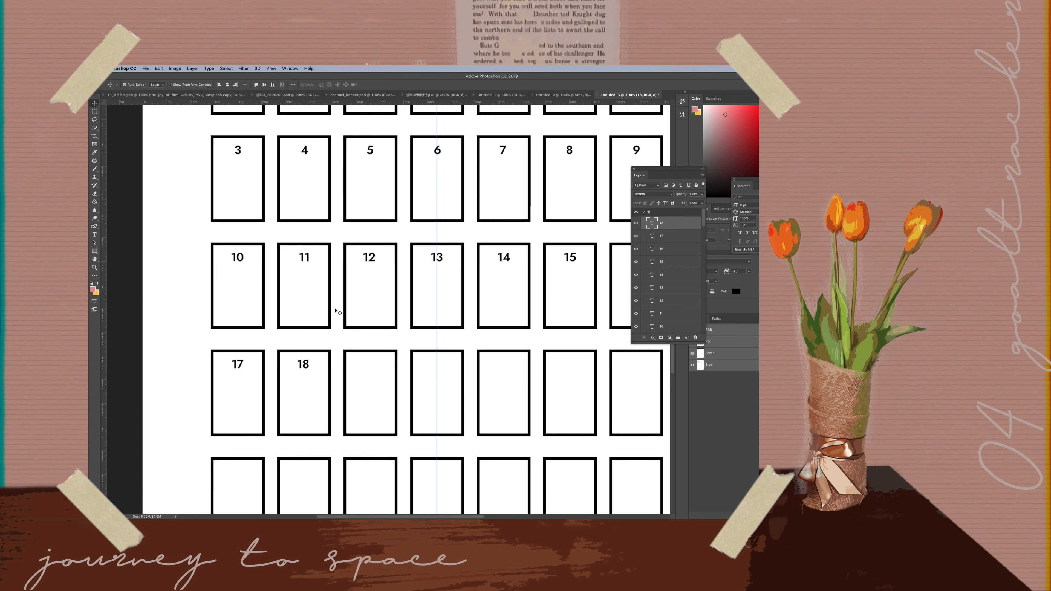
{"action": "left_click_drag", "start_coordinate": [304, 364], "coordinate": [374, 369]}
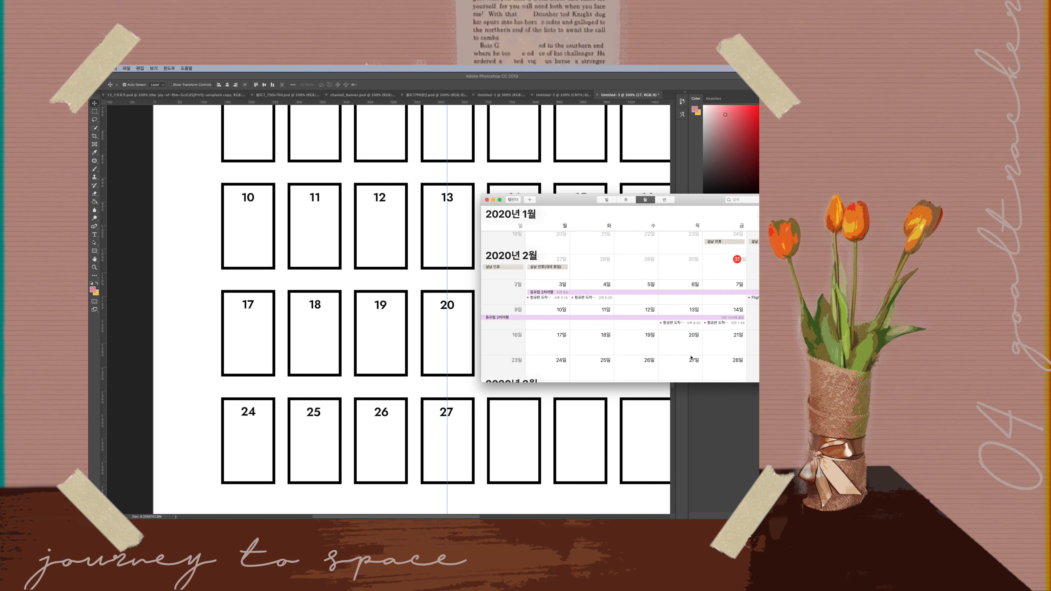
{"action": "left_click_drag", "start_coordinate": [447, 415], "coordinate": [514, 415], "text": "alt"}
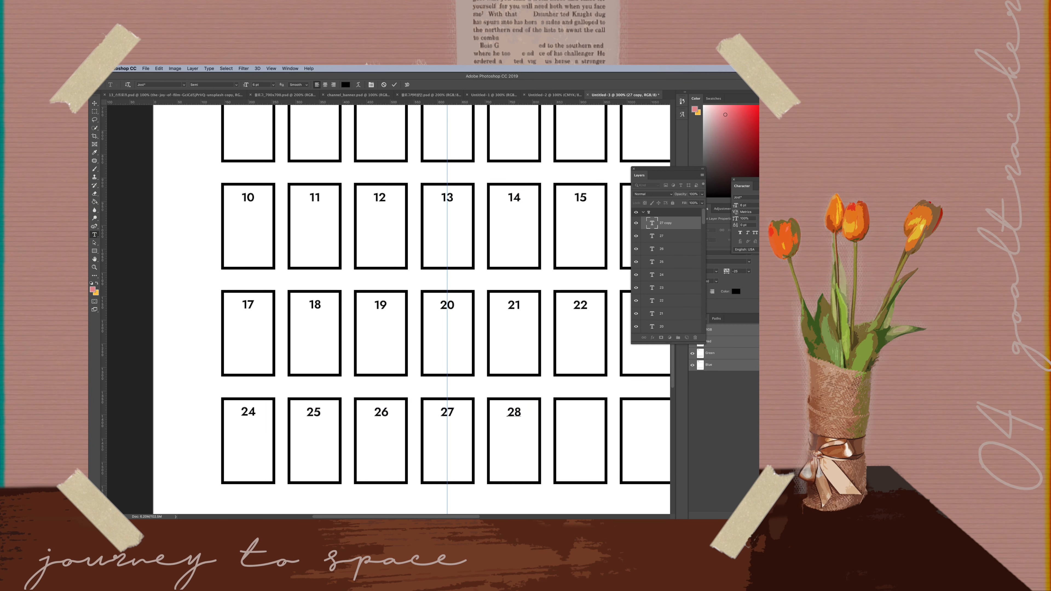
{"action": "mouse_move", "coordinate": [514, 414]}
{"action": "left_mouse_down", "text": "alt"}
{"action": "mouse_move", "coordinate": [520, 403]}
{"action": "mouse_move", "coordinate": [503, 398]}
{"action": "left_mouse_up", "text": "alt"}
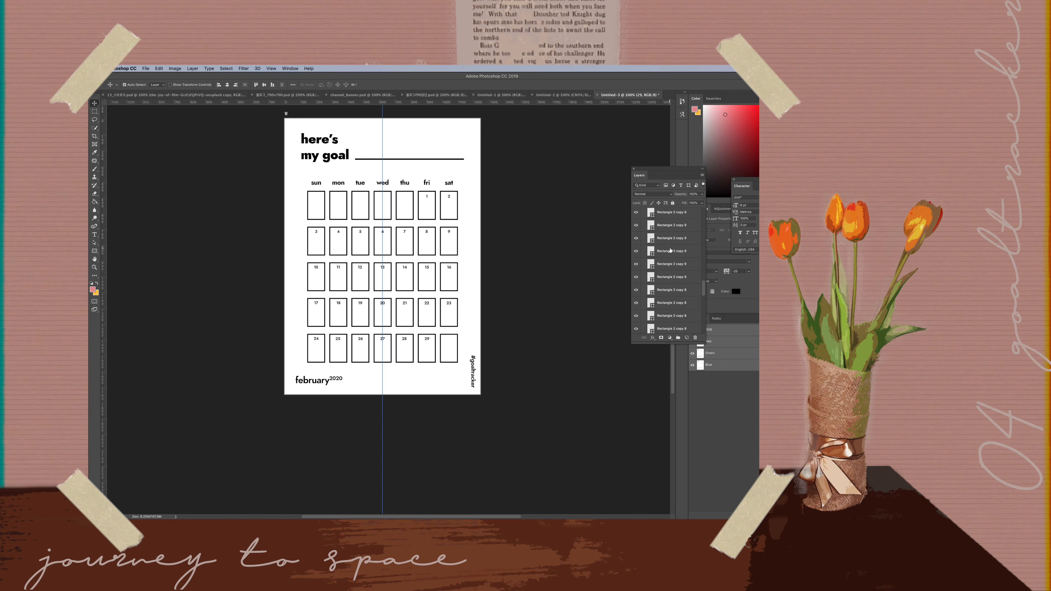
Select the "sun" label with the dates 3, 10, 17 and 24 and align their horizontal centers
{"action": "scroll", "coordinate": [670, 250], "scroll_direction": "down", "scroll_amount": 10}
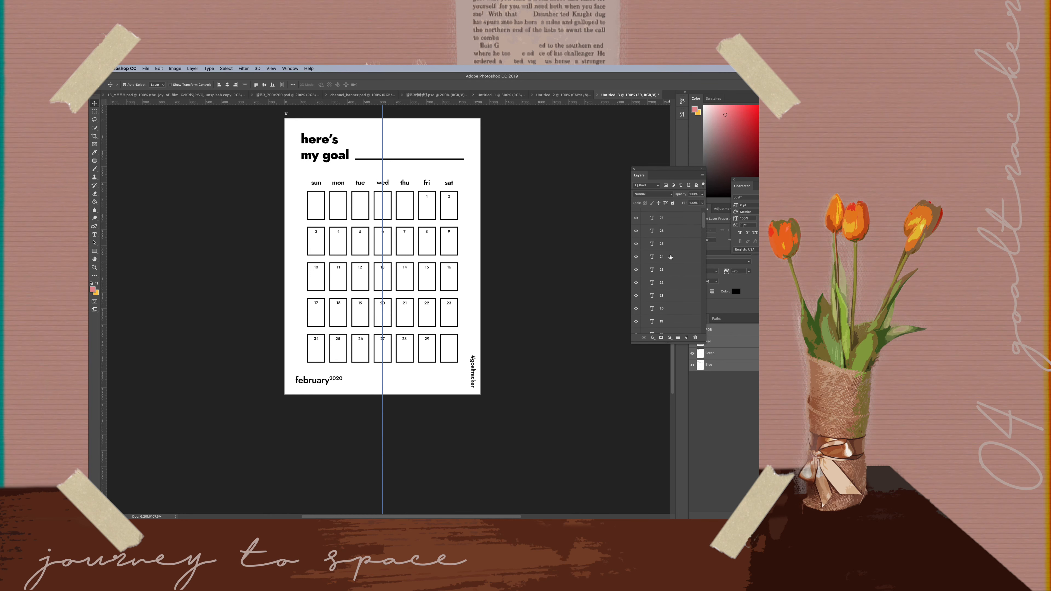
{"action": "scroll", "coordinate": [670, 257], "scroll_direction": "down", "scroll_amount": 1}
{"action": "scroll", "coordinate": [671, 313], "scroll_direction": "down", "scroll_amount": 1}
{"action": "left_click", "coordinate": [669, 318]}
{"action": "scroll", "coordinate": [666, 273], "scroll_direction": "up", "scroll_amount": 1}
{"action": "left_click", "coordinate": [662, 211]}
{"action": "scroll", "coordinate": [668, 244], "scroll_direction": "up", "scroll_amount": 4}
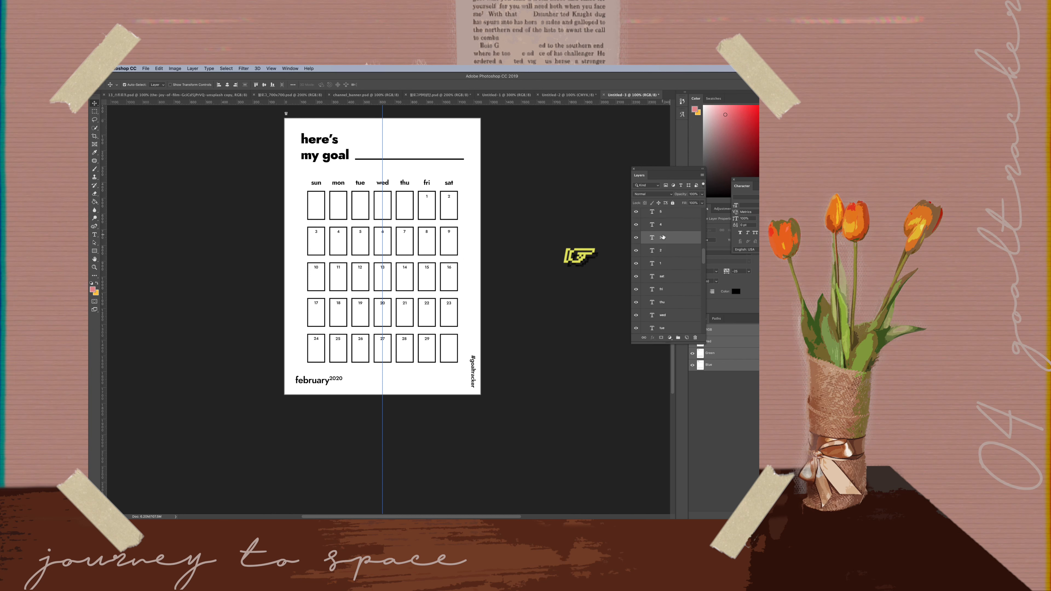
{"action": "scroll", "coordinate": [669, 249], "scroll_direction": "up", "scroll_amount": 3}
{"action": "key", "text": "ctrl"}
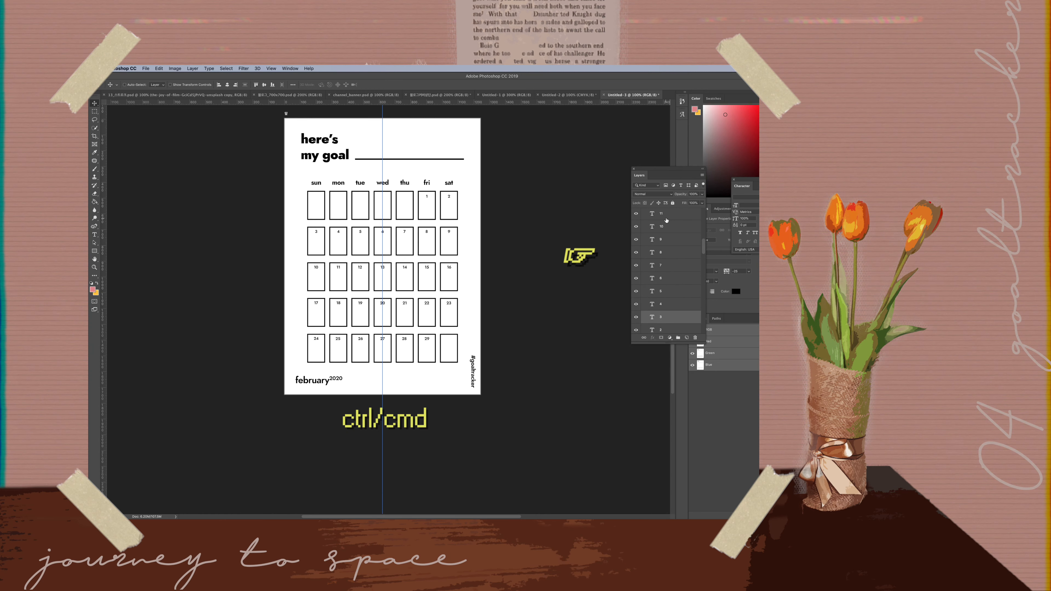
{"action": "left_click", "coordinate": [665, 225], "text": "ctrl"}
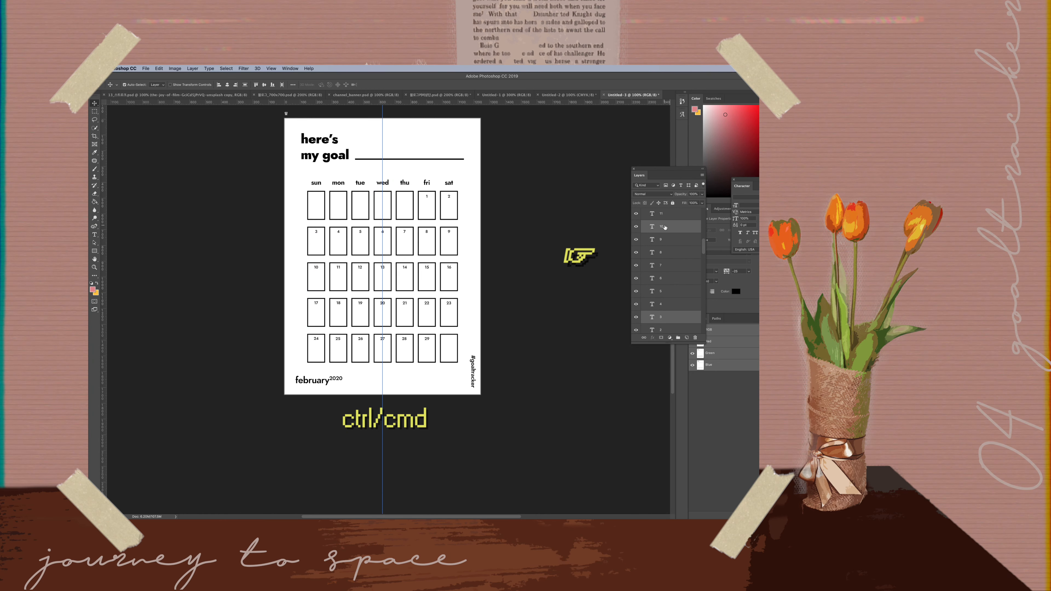
{"action": "scroll", "coordinate": [666, 232], "scroll_direction": "up", "scroll_amount": 12}
{"action": "scroll", "coordinate": [666, 257], "scroll_direction": "down", "scroll_amount": 2}
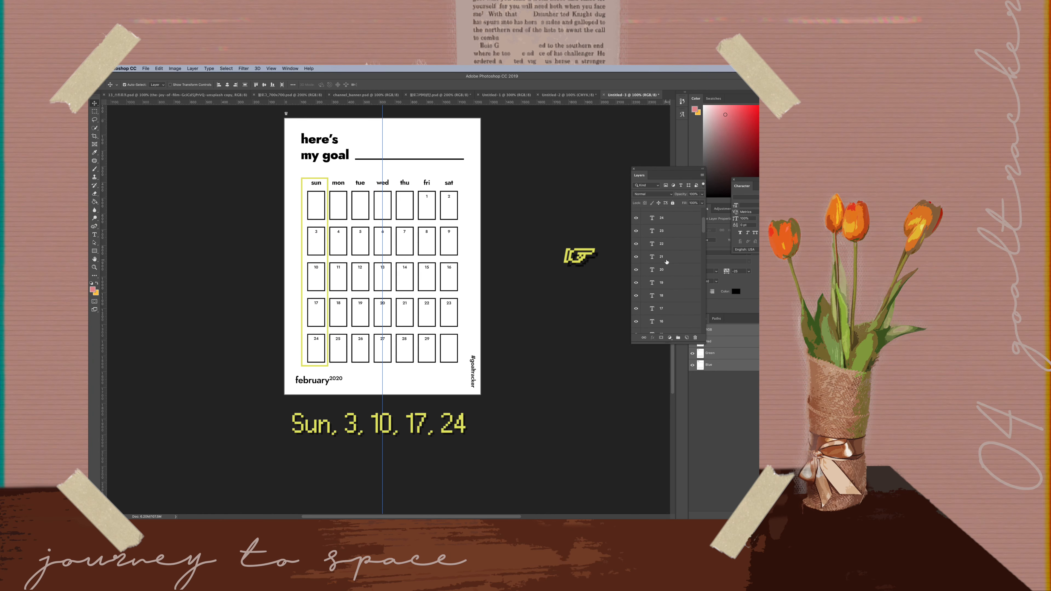
{"action": "left_click", "coordinate": [668, 310], "text": "ctrl"}
{"action": "scroll", "coordinate": [659, 259], "scroll_direction": "up", "scroll_amount": 1}
{"action": "left_click", "coordinate": [662, 233], "text": "ctrl"}
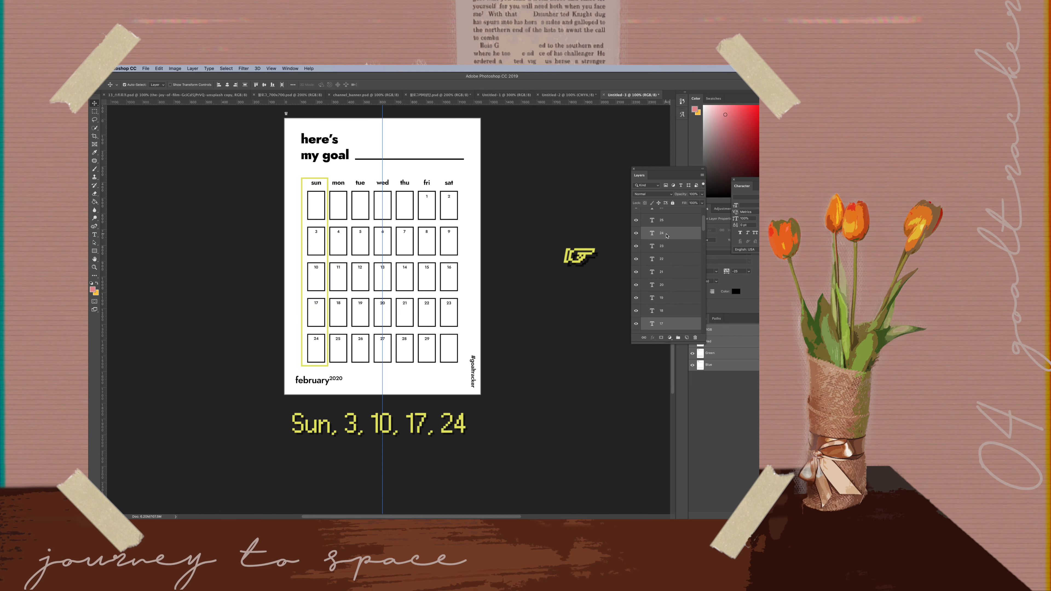
{"action": "left_click", "coordinate": [226, 85]}
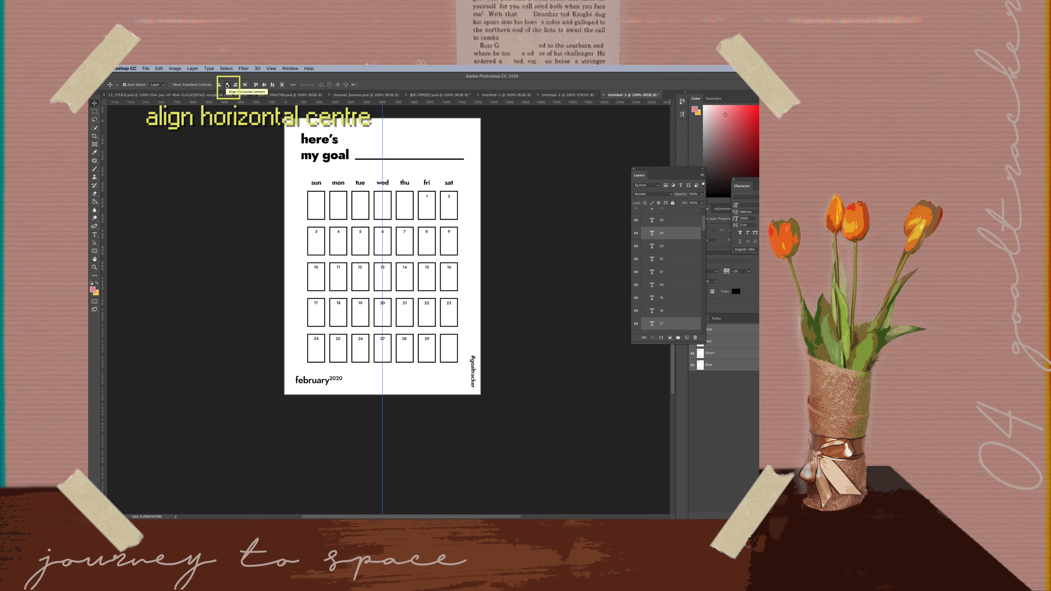
{"action": "left_click", "coordinate": [226, 86]}
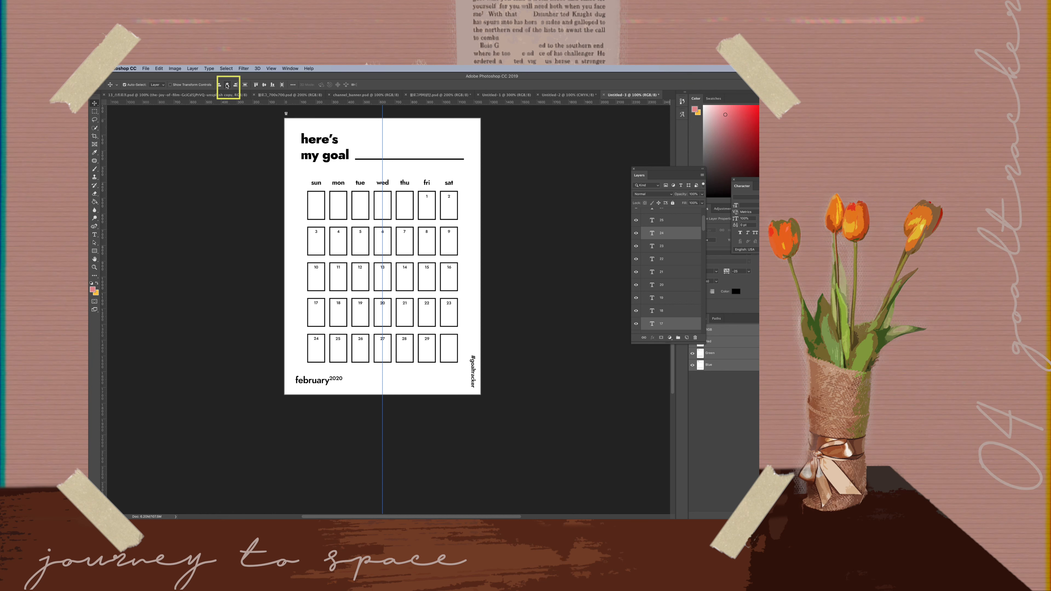
Select the "mon" label together with the Monday dates 4, 11 and 18
{"action": "scroll", "coordinate": [663, 283], "scroll_direction": "down", "scroll_amount": 6}
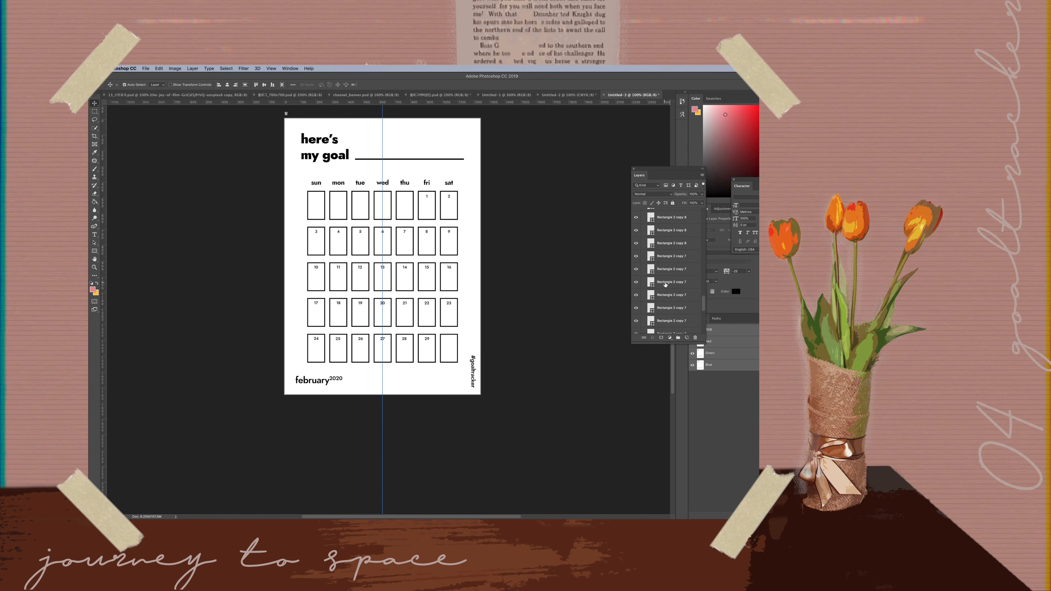
{"action": "left_click", "coordinate": [666, 295]}
{"action": "scroll", "coordinate": [666, 295], "scroll_direction": "up", "scroll_amount": 5}
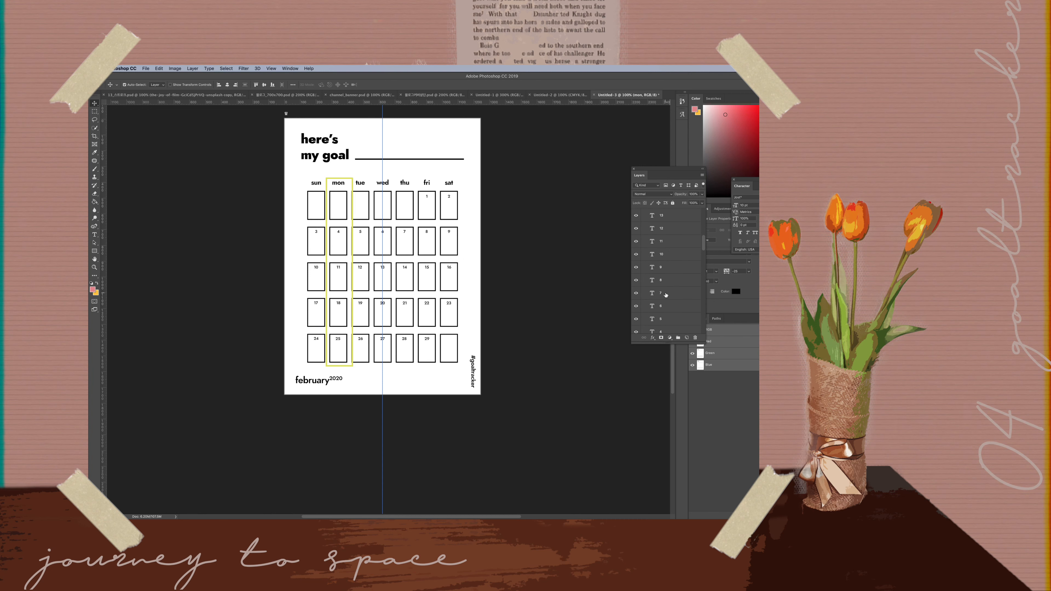
{"action": "scroll", "coordinate": [666, 295], "scroll_direction": "down", "scroll_amount": 5}
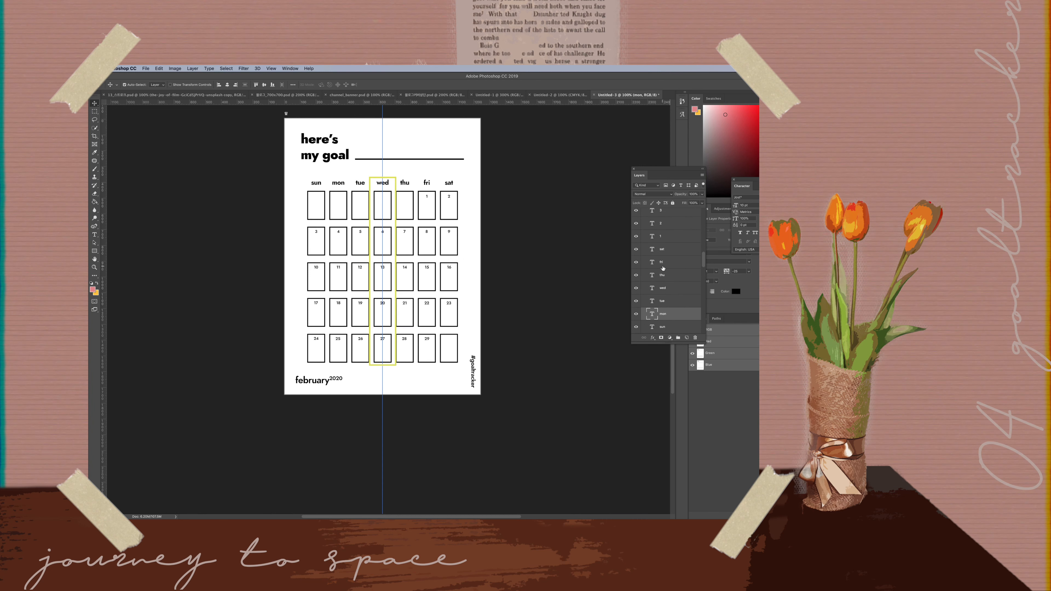
{"action": "scroll", "coordinate": [664, 265], "scroll_direction": "up", "scroll_amount": 2}
{"action": "left_click", "coordinate": [667, 221]}
{"action": "scroll", "coordinate": [666, 249], "scroll_direction": "up", "scroll_amount": 8}
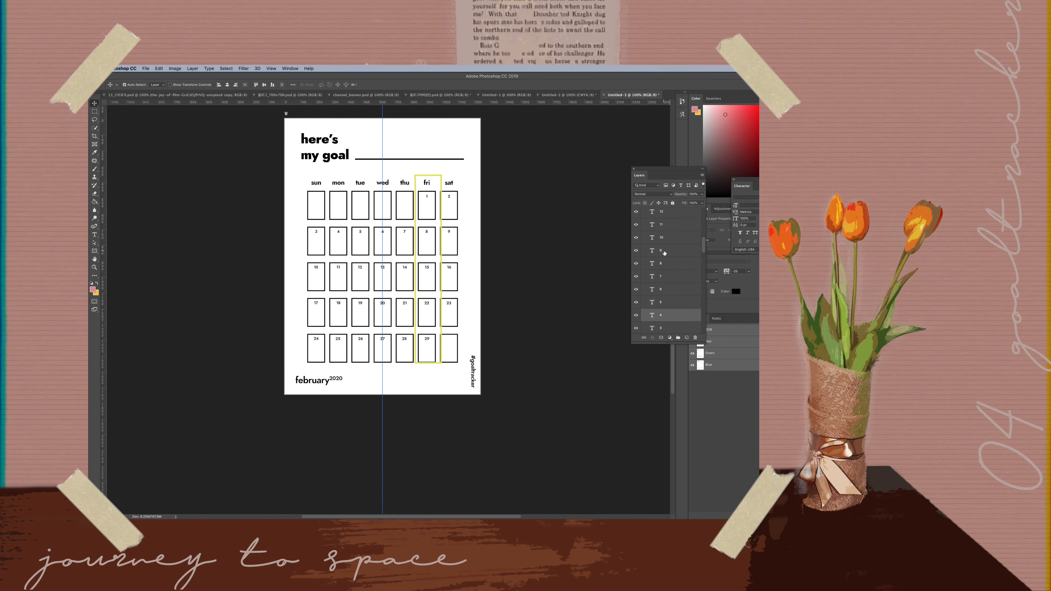
{"action": "left_click", "coordinate": [666, 224]}
{"action": "scroll", "coordinate": [666, 236], "scroll_direction": "up", "scroll_amount": 2}
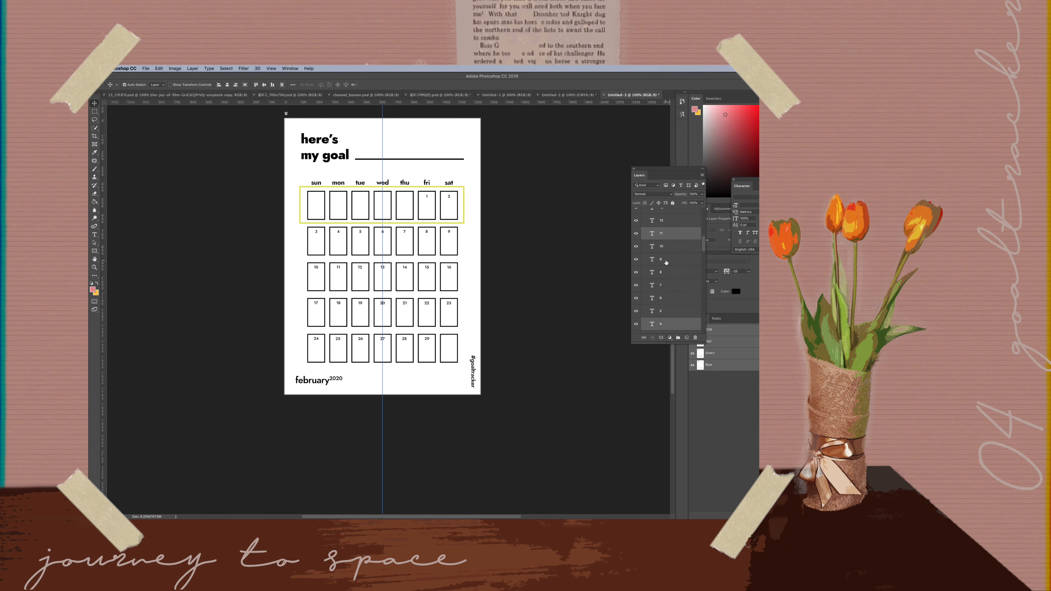
{"action": "scroll", "coordinate": [666, 243], "scroll_direction": "up", "scroll_amount": 3}
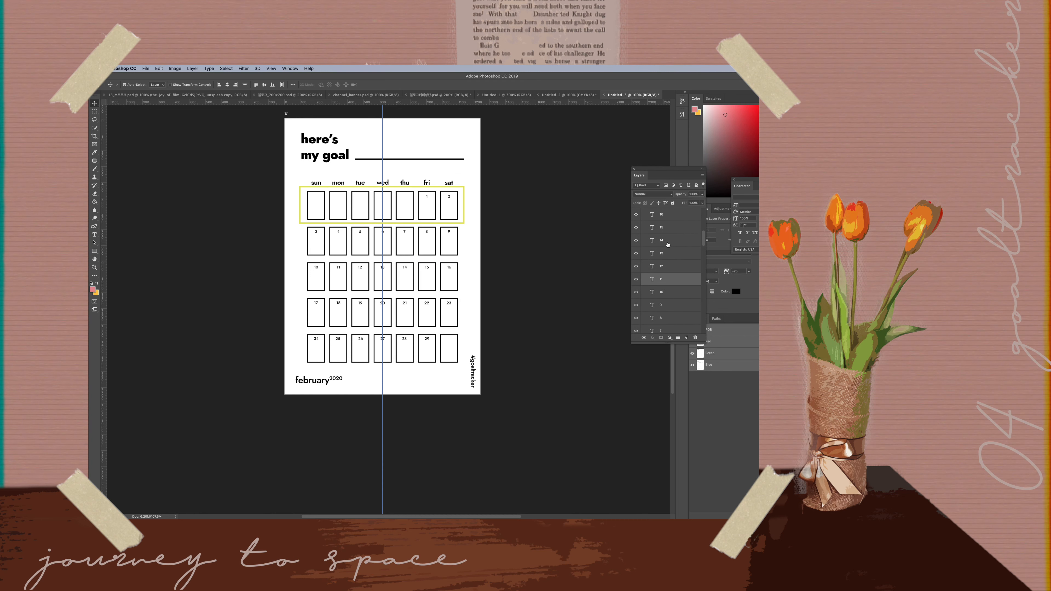
{"action": "scroll", "coordinate": [668, 246], "scroll_direction": "up", "scroll_amount": 1}
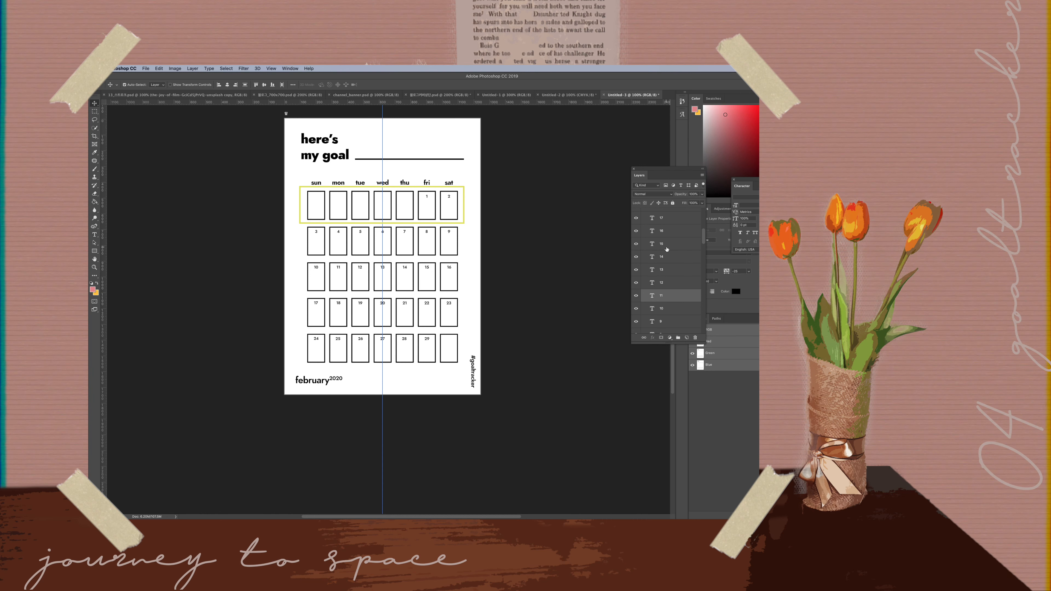
{"action": "scroll", "coordinate": [665, 238], "scroll_direction": "up", "scroll_amount": 3}
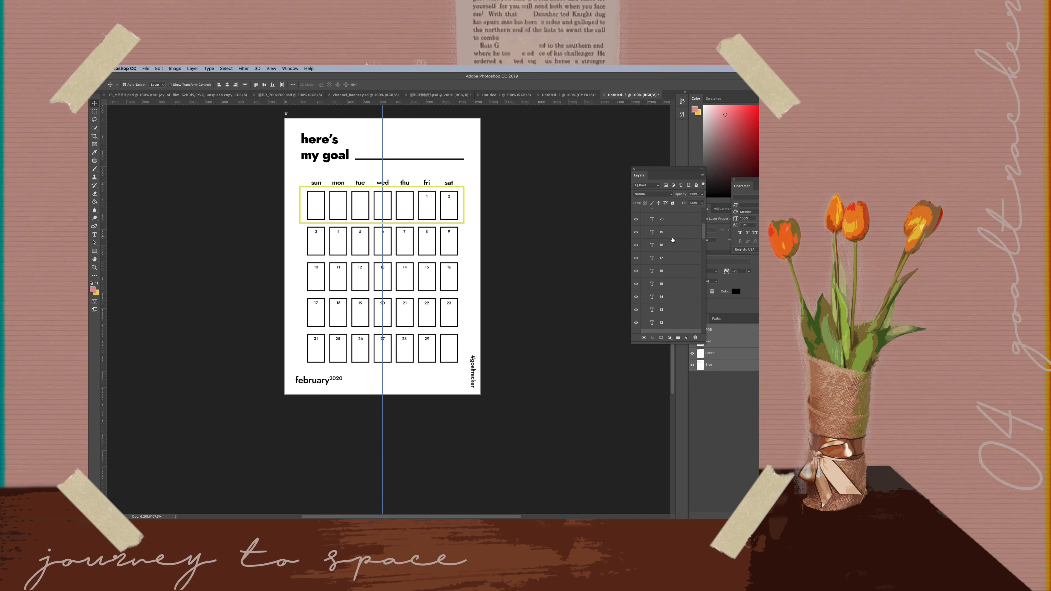
{"action": "left_click", "coordinate": [667, 239], "text": "ctrl"}
{"action": "scroll", "coordinate": [666, 245], "scroll_direction": "up", "scroll_amount": 2}
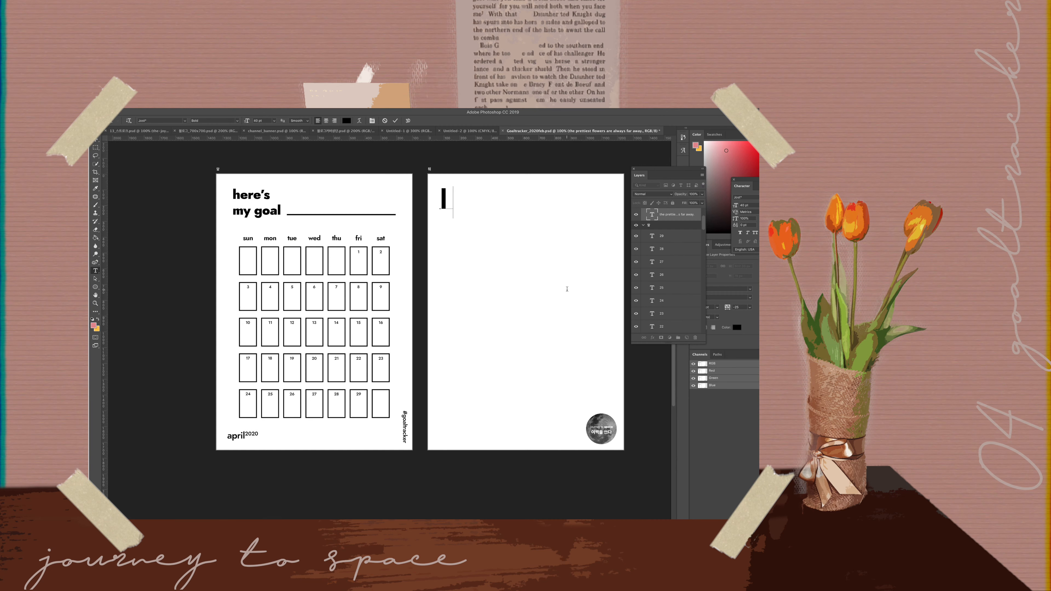
Replace the quote on the second artboard with "little by little does the trick.", broken over four lines
{"action": "type", "text": "little by little does th"}
{"action": "type", "text": "e trick"}
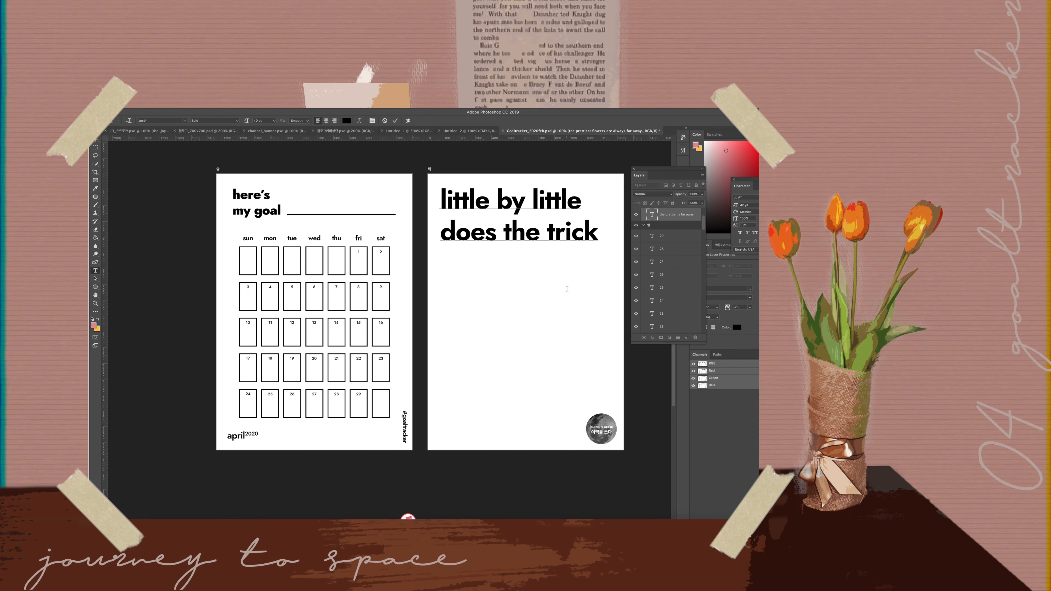
{"action": "left_click", "coordinate": [493, 201]}
{"action": "key", "text": "Return"}
{"action": "key", "text": "Return"}
{"action": "key", "text": "BackSpace"}
{"action": "key", "text": "Return"}
{"action": "key", "text": "BackSpace"}
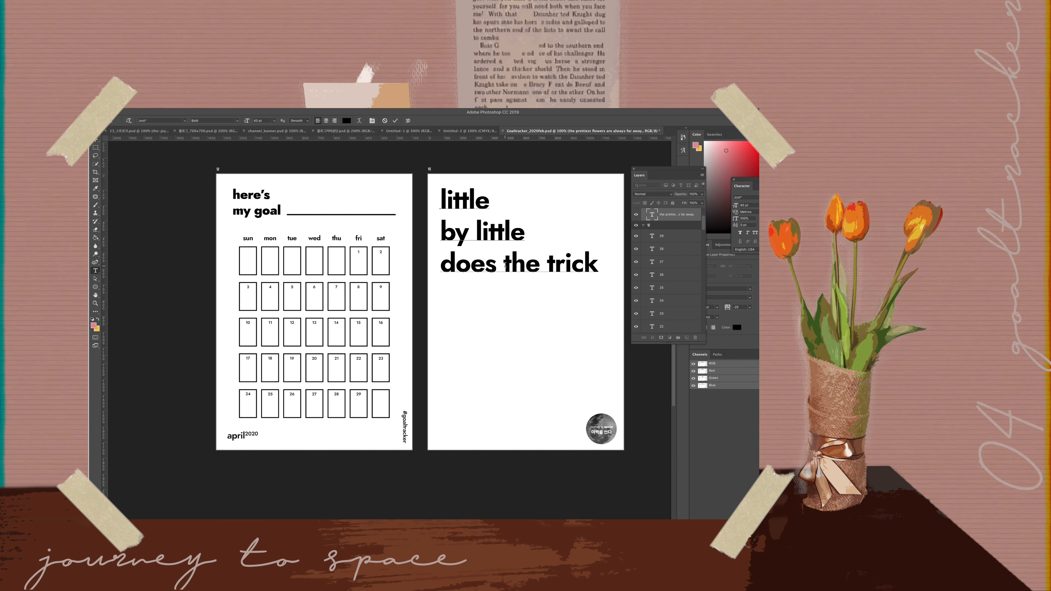
{"action": "key", "text": "Return"}
{"action": "scroll", "coordinate": [522, 263], "scroll_direction": "left", "scroll_amount": 3}
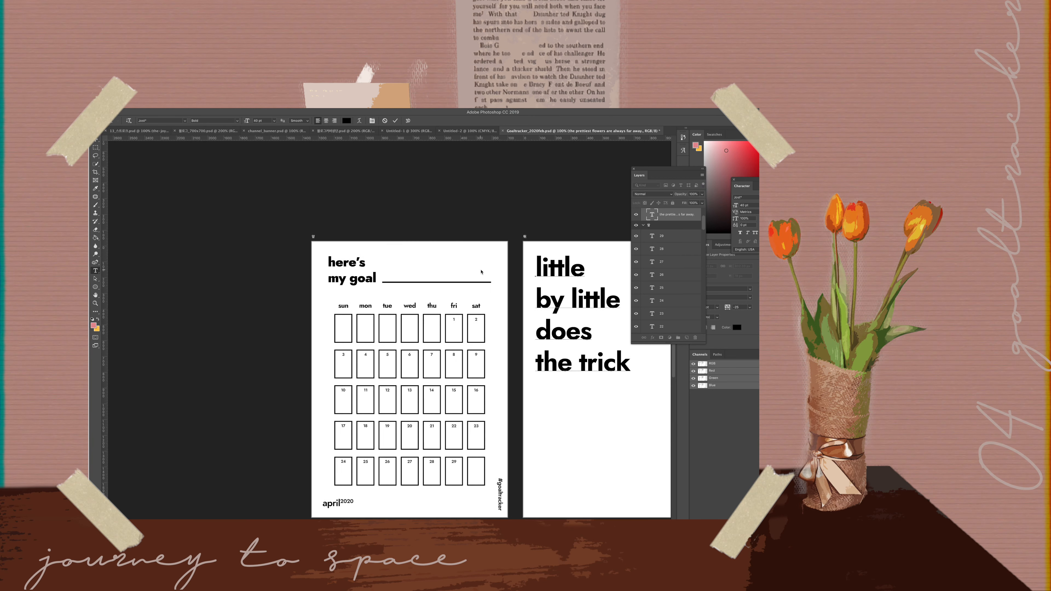
{"action": "type", "text": "."}
{"action": "key", "text": "ctrl+Return"}
{"action": "key", "text": "v"}
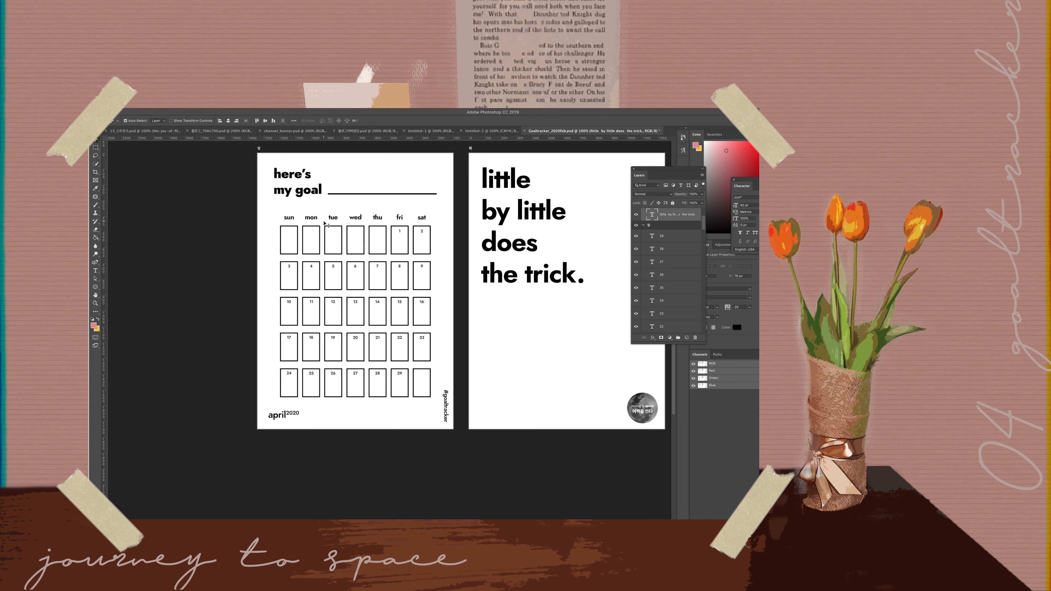
{"action": "scroll", "coordinate": [327, 224], "scroll_direction": "right", "scroll_amount": 2}
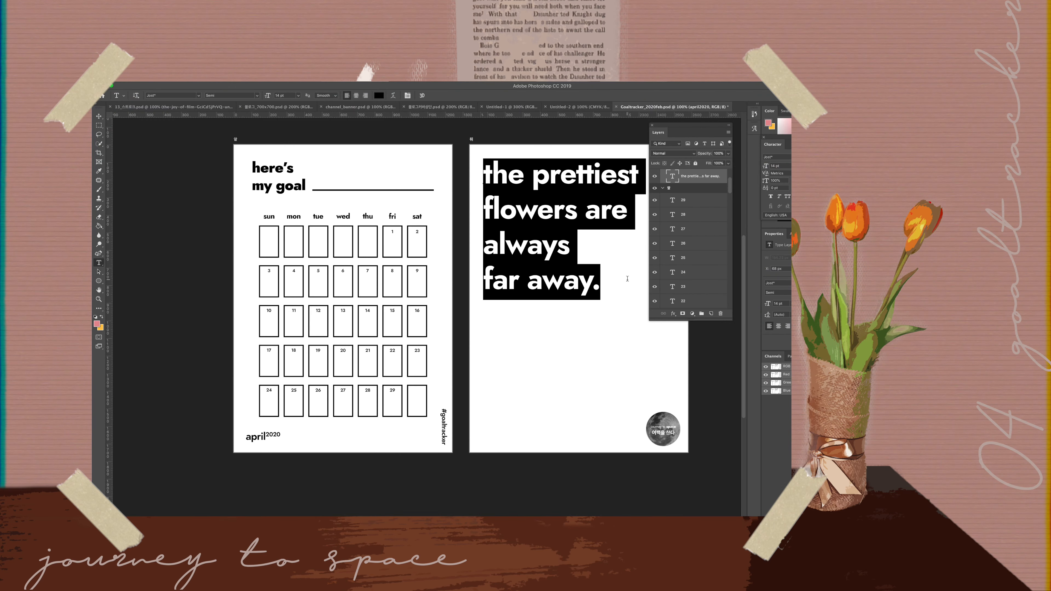